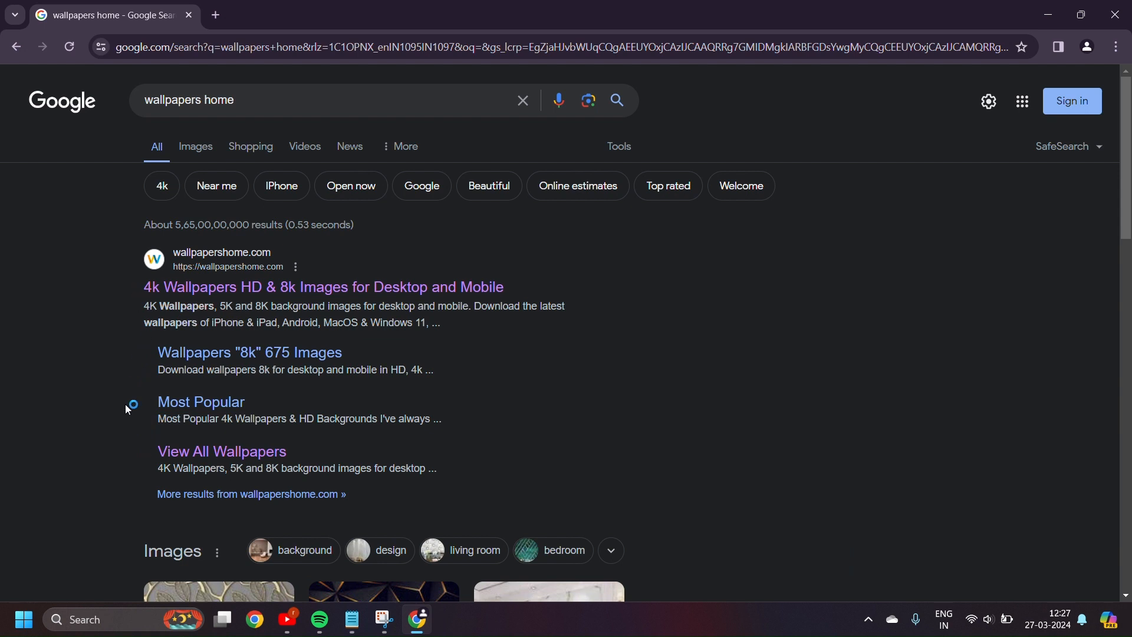
Open wallpapershome.com from the search results and browse to the full list of OS wallpapers
click(180, 287)
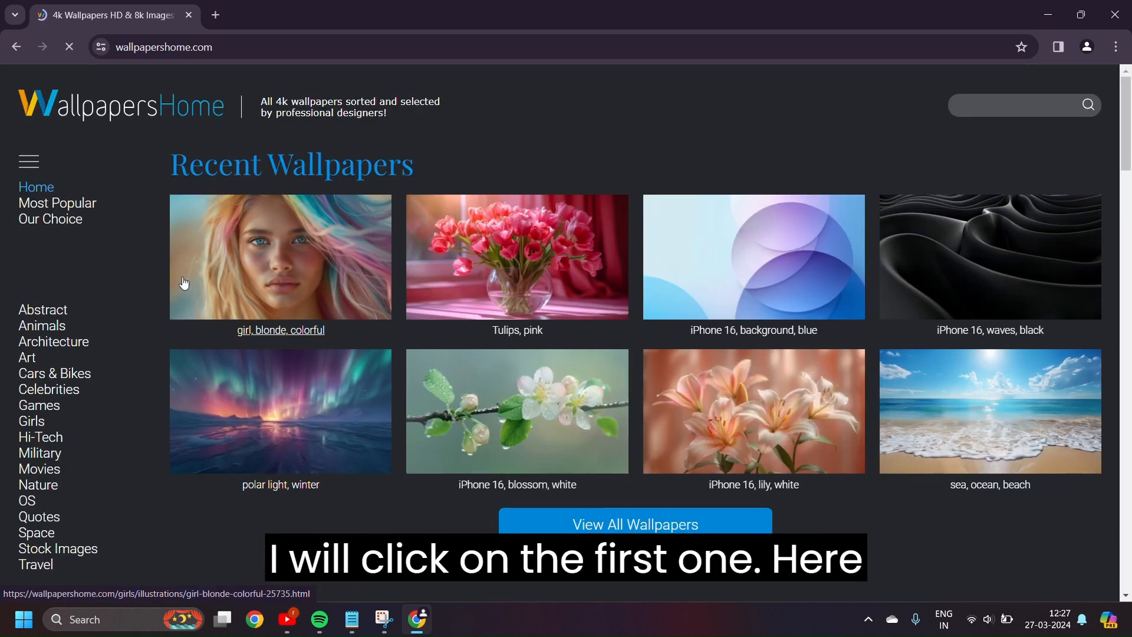
click(637, 527)
click(451, 475)
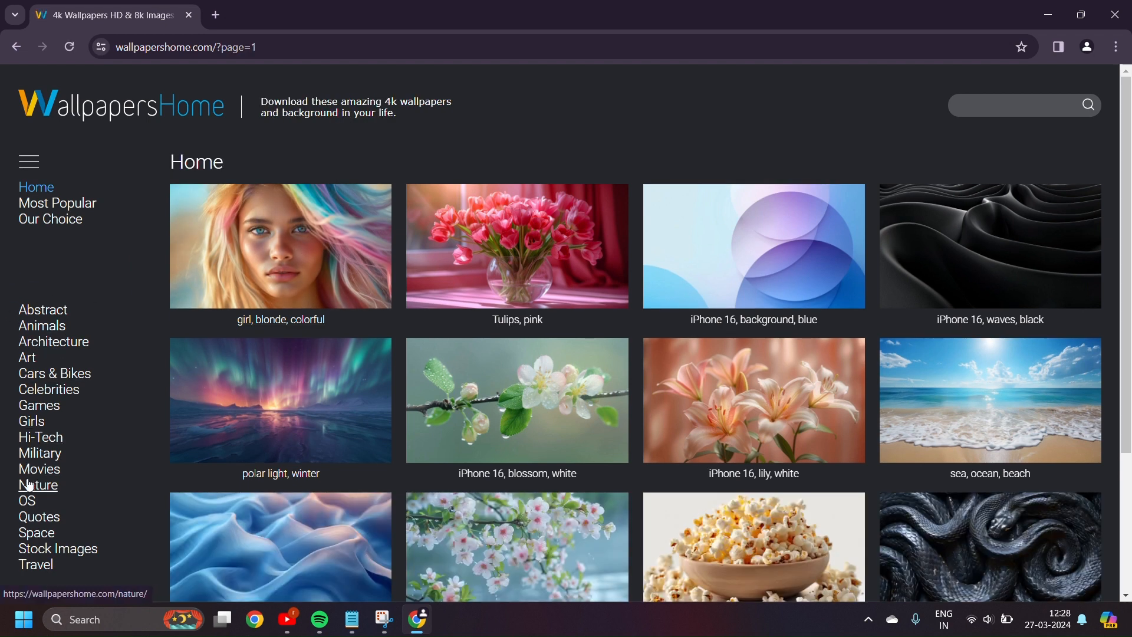
click(28, 501)
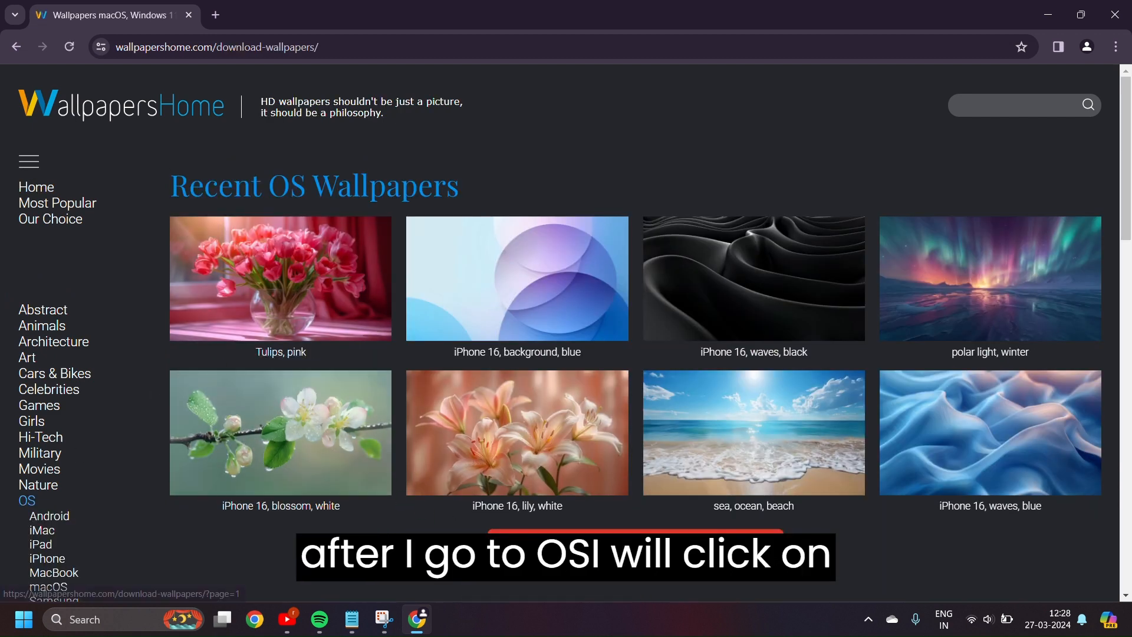
click(589, 548)
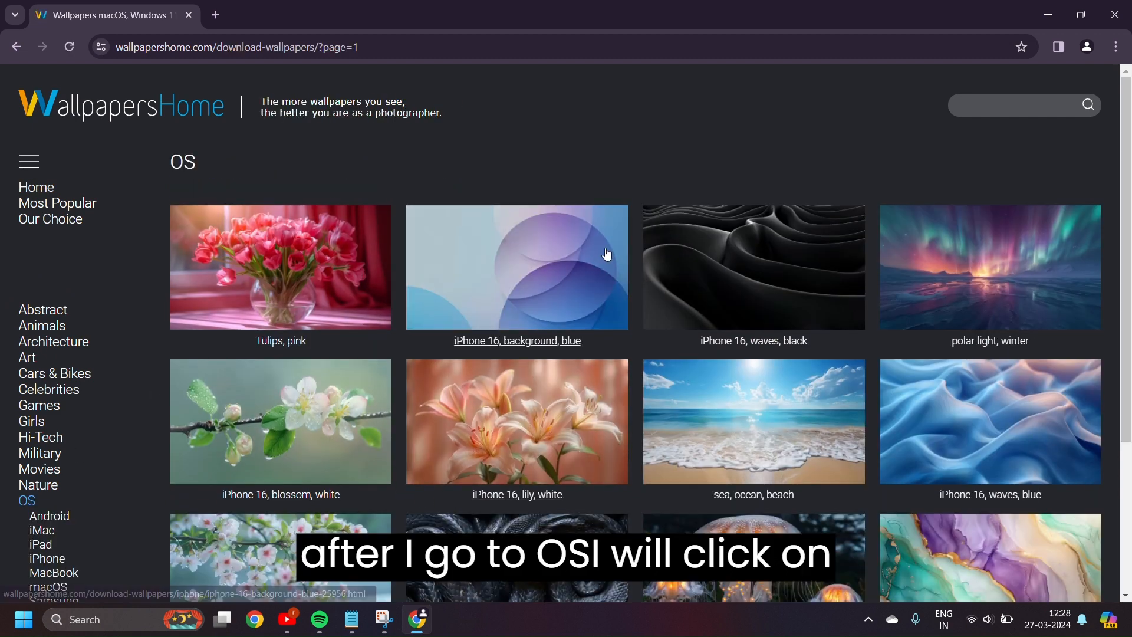
Try searching the site for windows11 wallpapers
click(1021, 112)
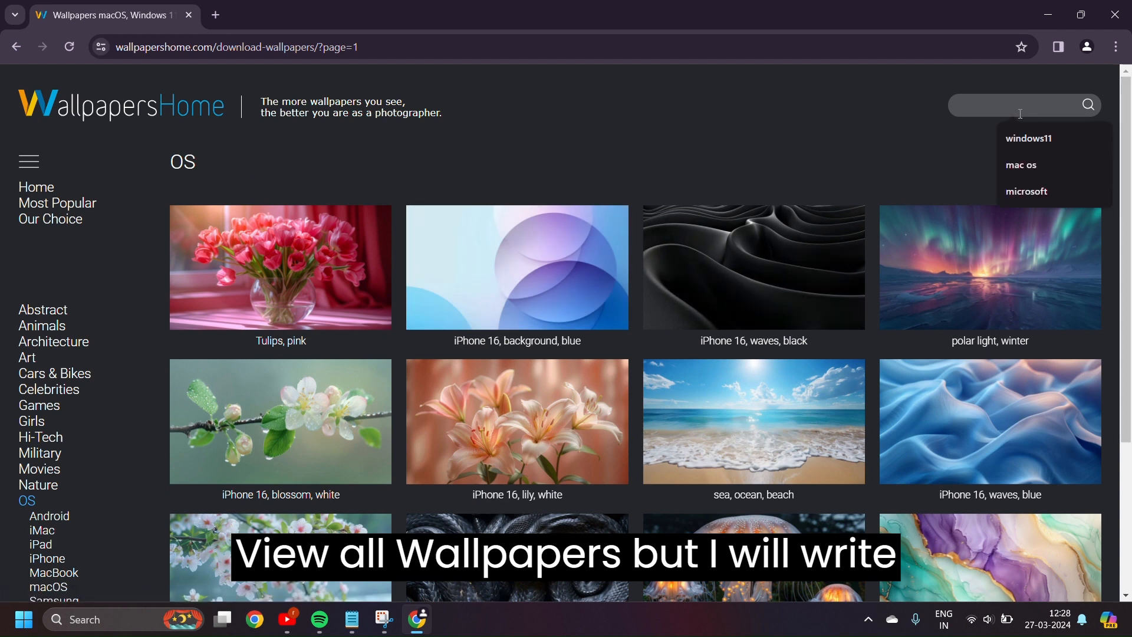
click(1021, 140)
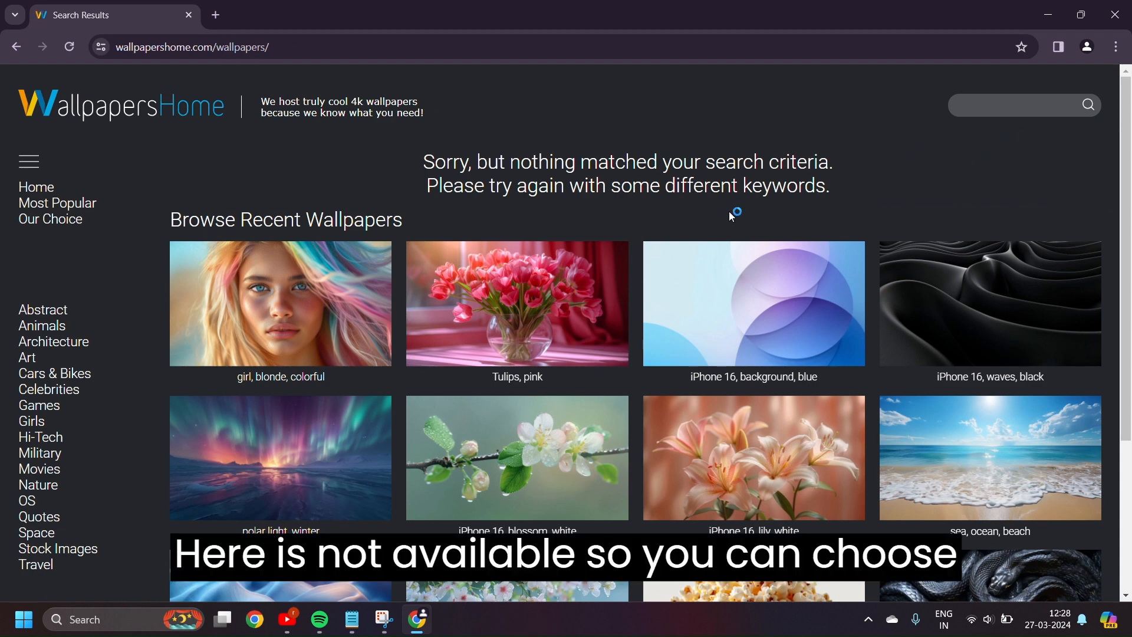
Open the OS > Windows wallpaper category and go to its page 2
click(31, 502)
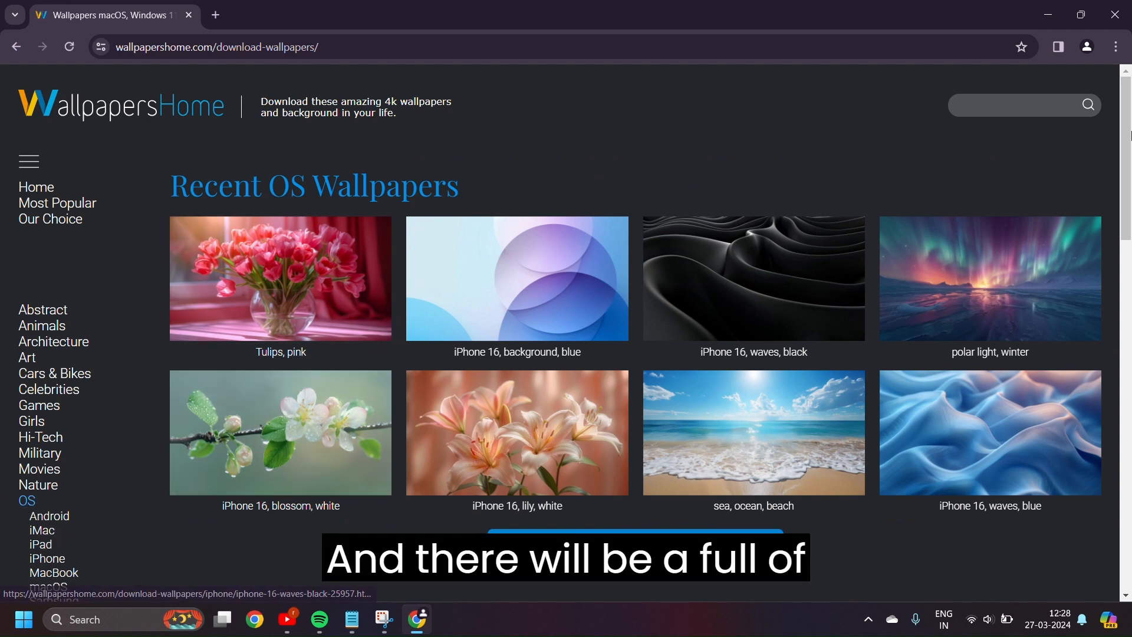
scroll(1124, 151, down, 5)
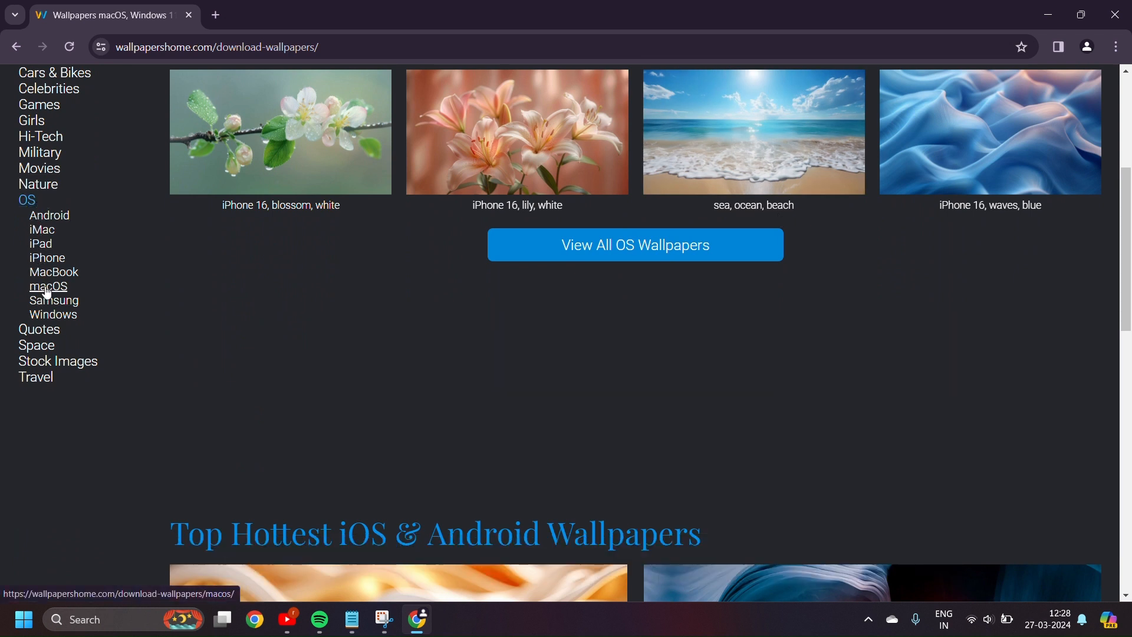
click(47, 314)
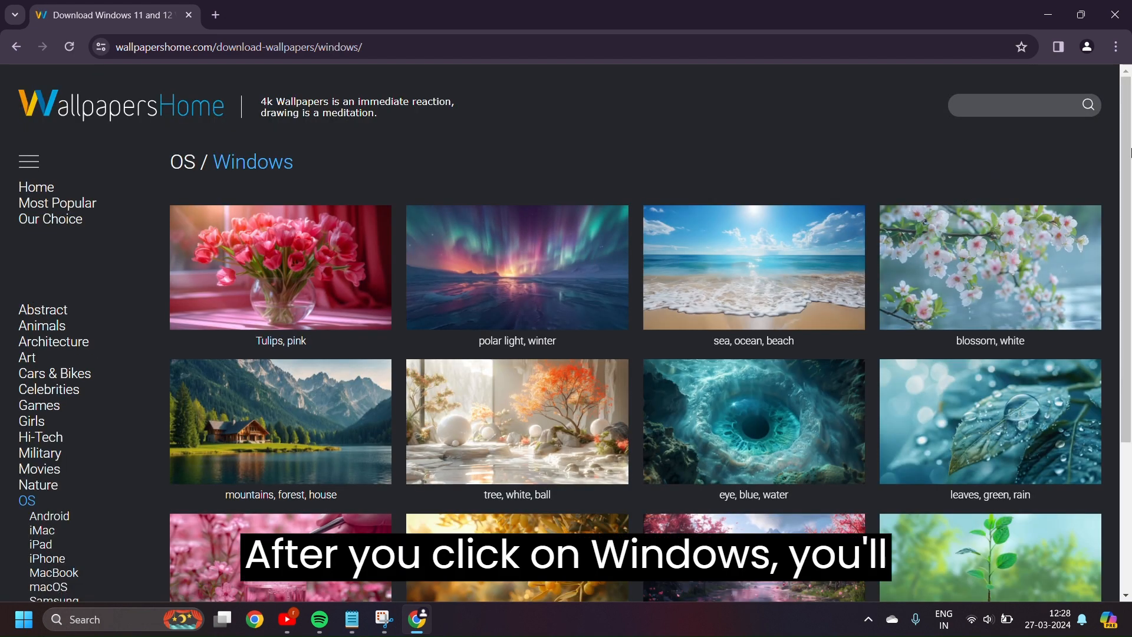
scroll(1125, 159, down, 3)
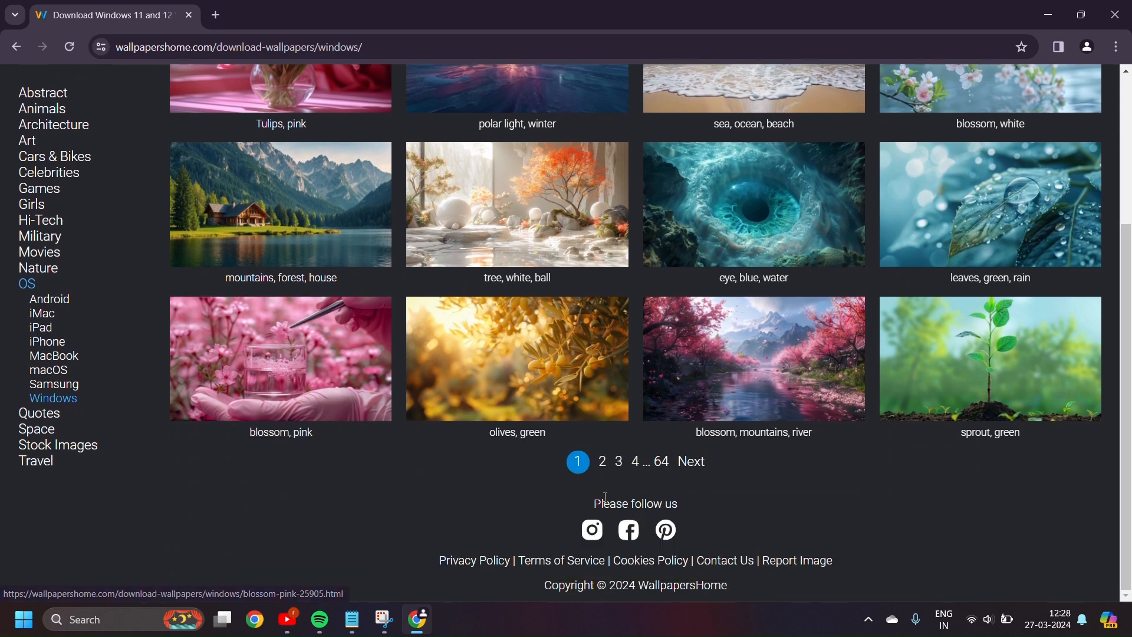
click(604, 463)
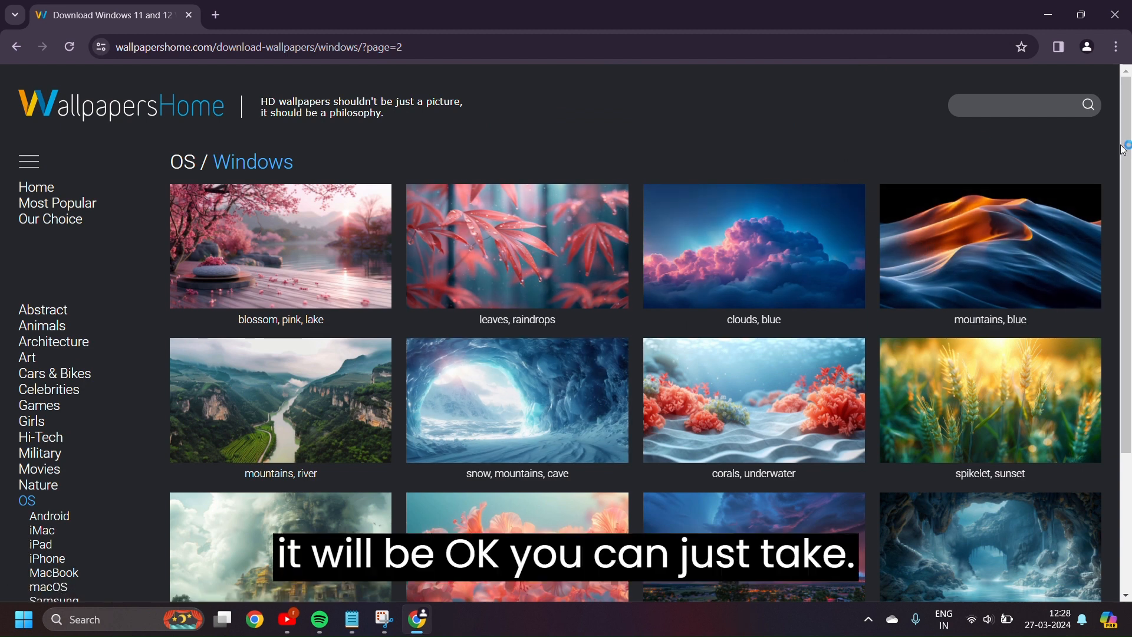
Open the 'mountains, blue' wallpaper and download it in 4K 3840x2160
drag(1121, 141, 1063, 155)
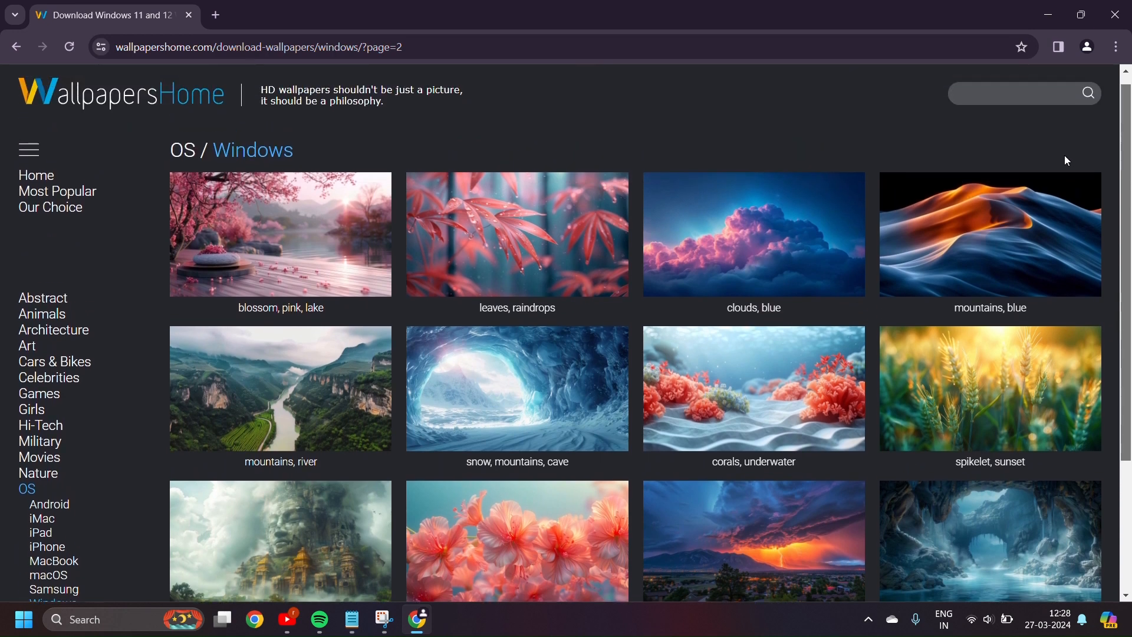
click(979, 271)
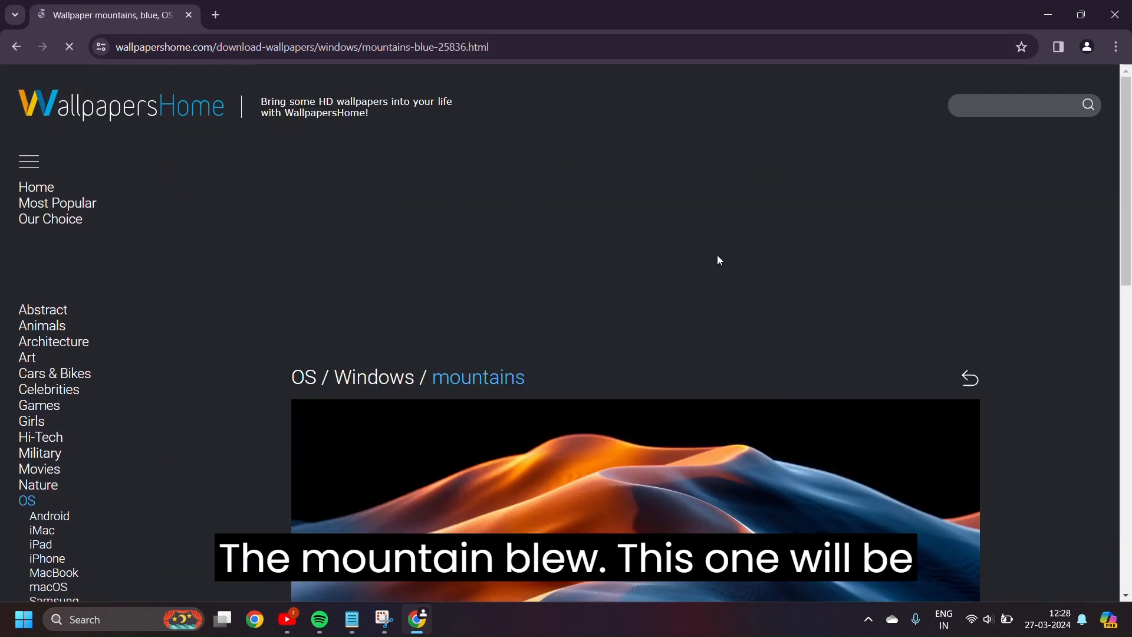
drag(1125, 167, 1128, 370)
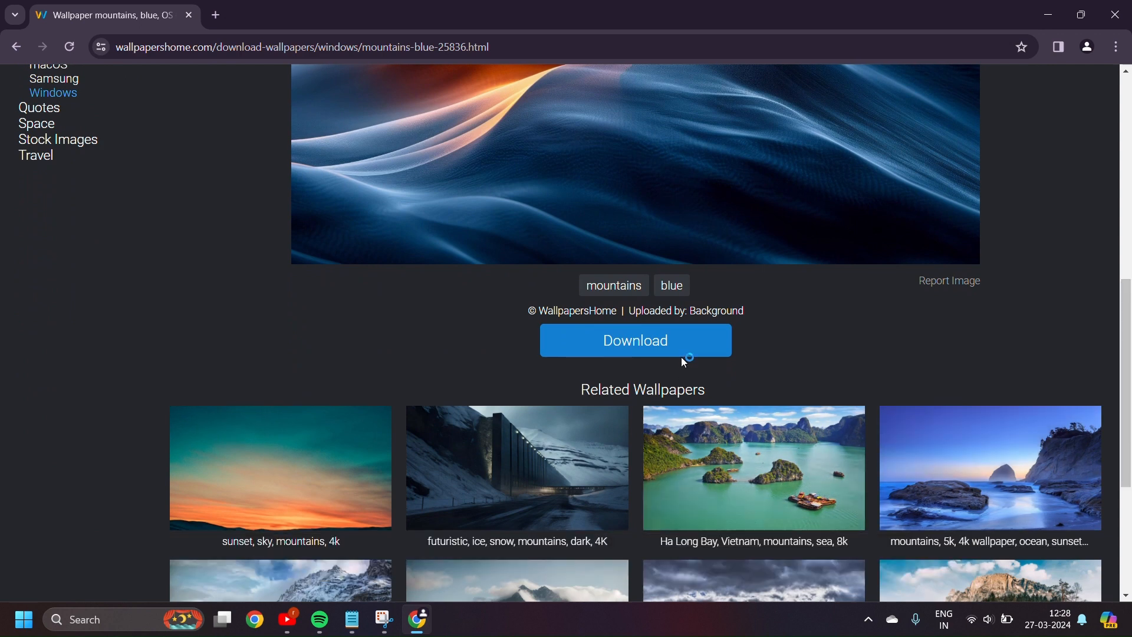
click(682, 354)
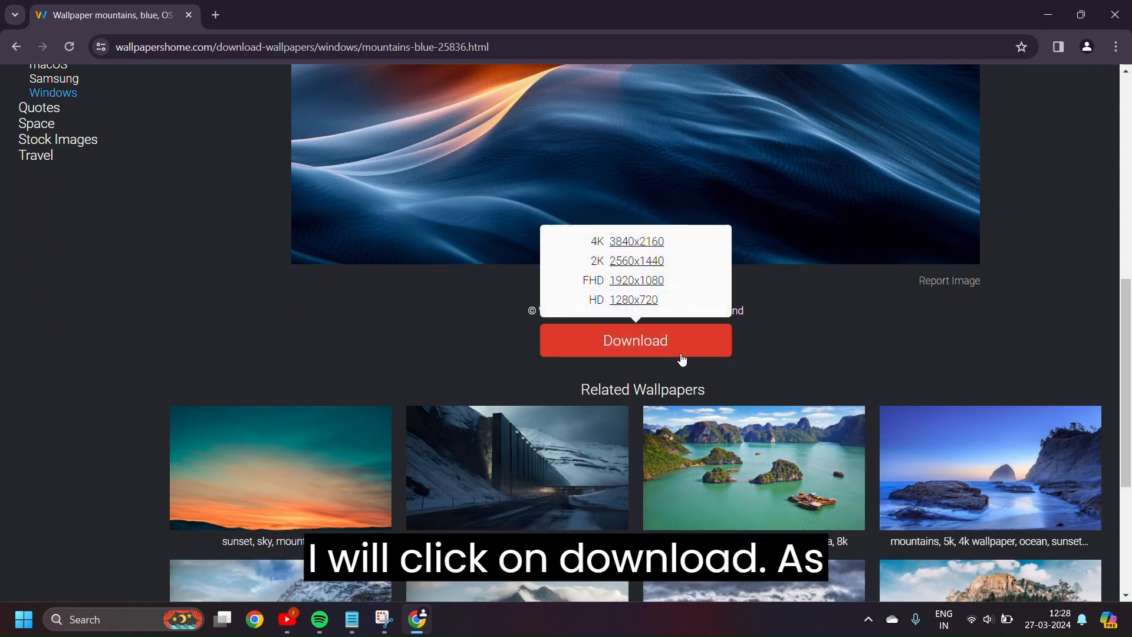
click(651, 344)
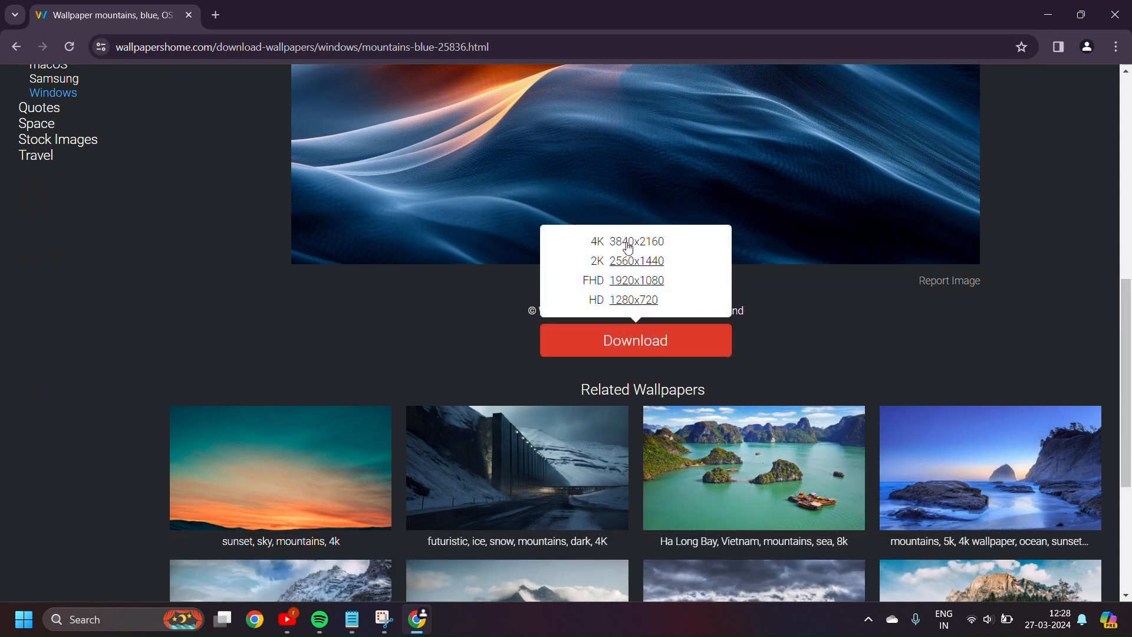
click(626, 243)
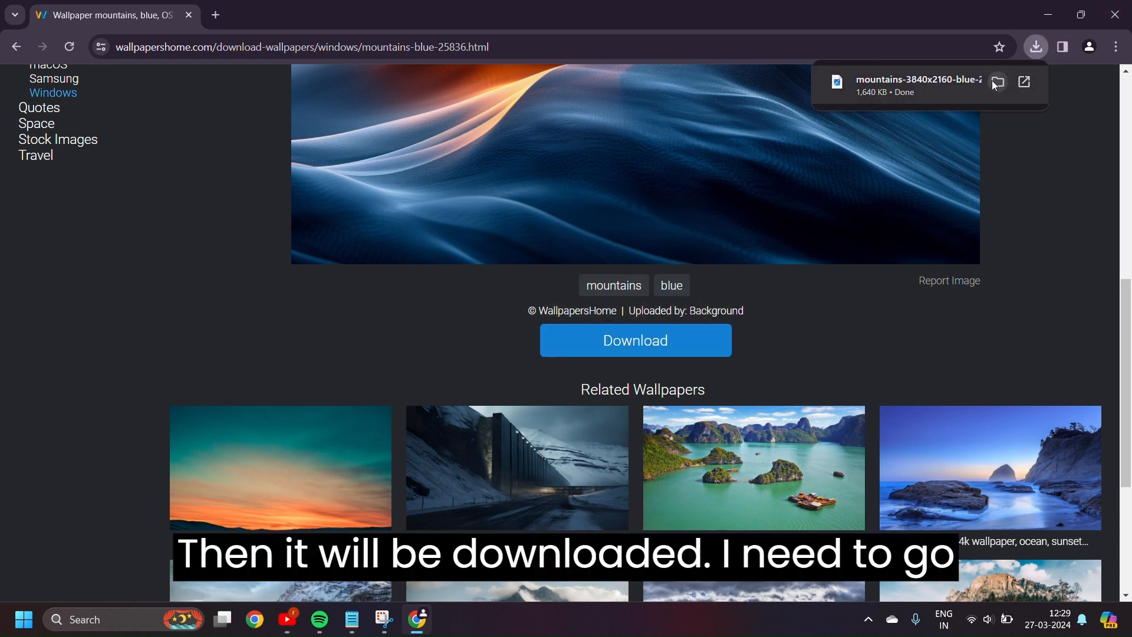
Set the downloaded mountains-3840x2160-blue-25836 image as the desktop background from its folder and minimize the window
click(996, 82)
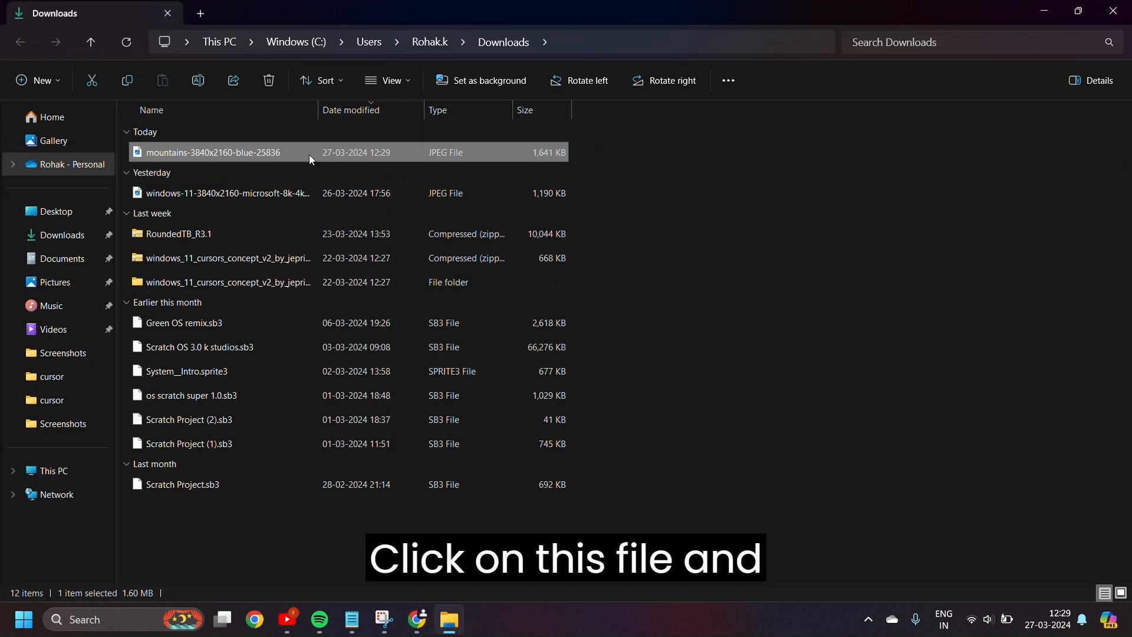
click(456, 86)
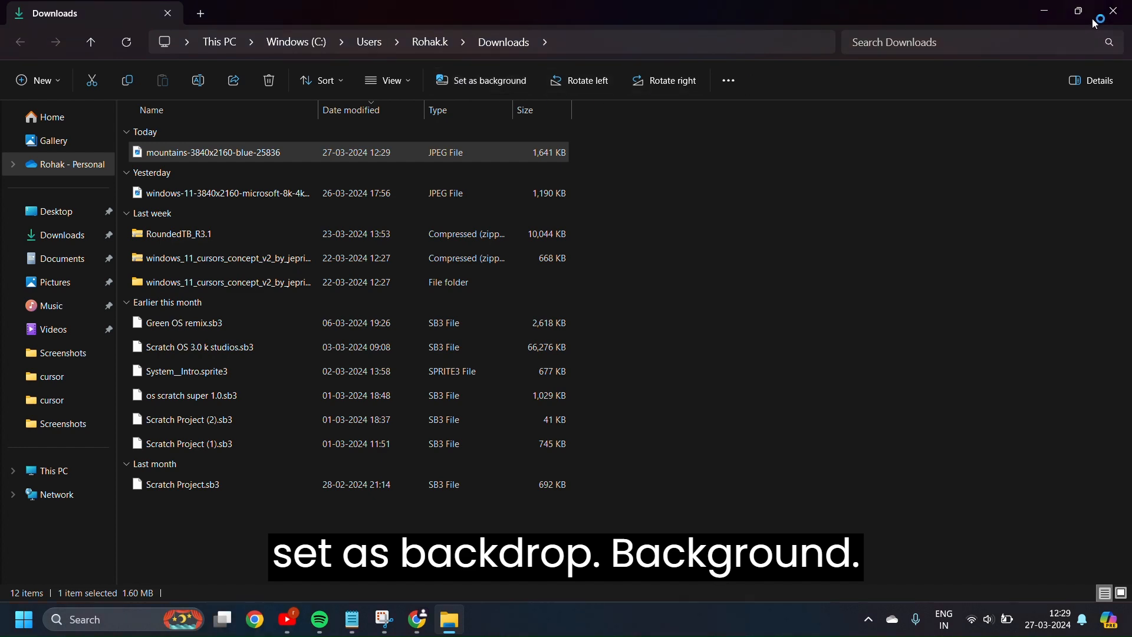
click(1045, 11)
click(1043, 12)
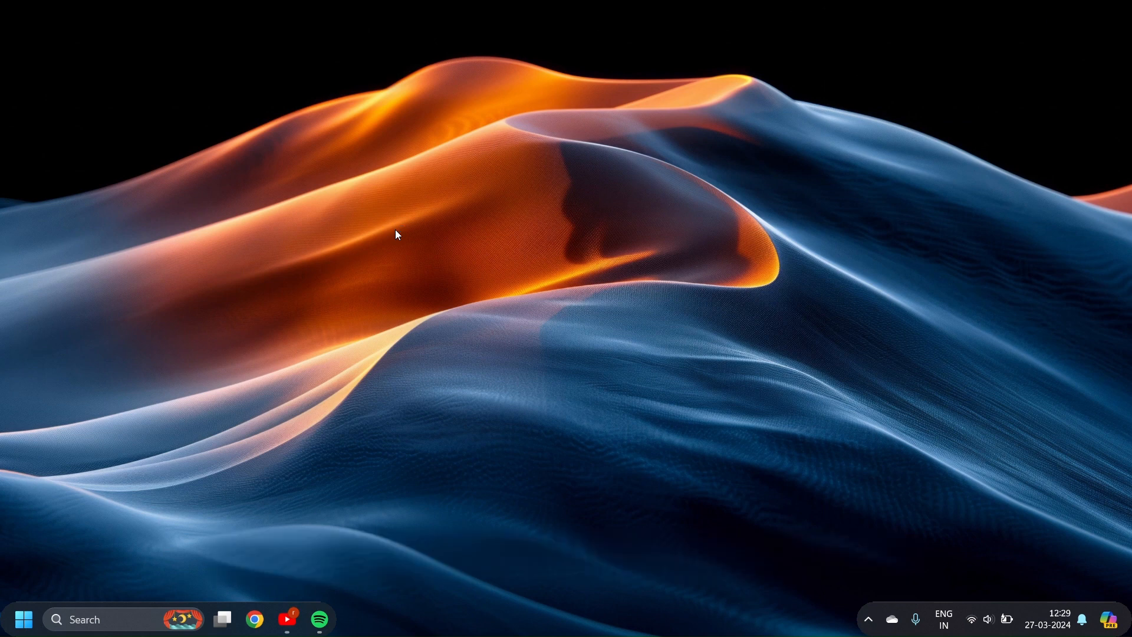
Switch back to the browser window with the wallpaper page
key(alt+Tab)
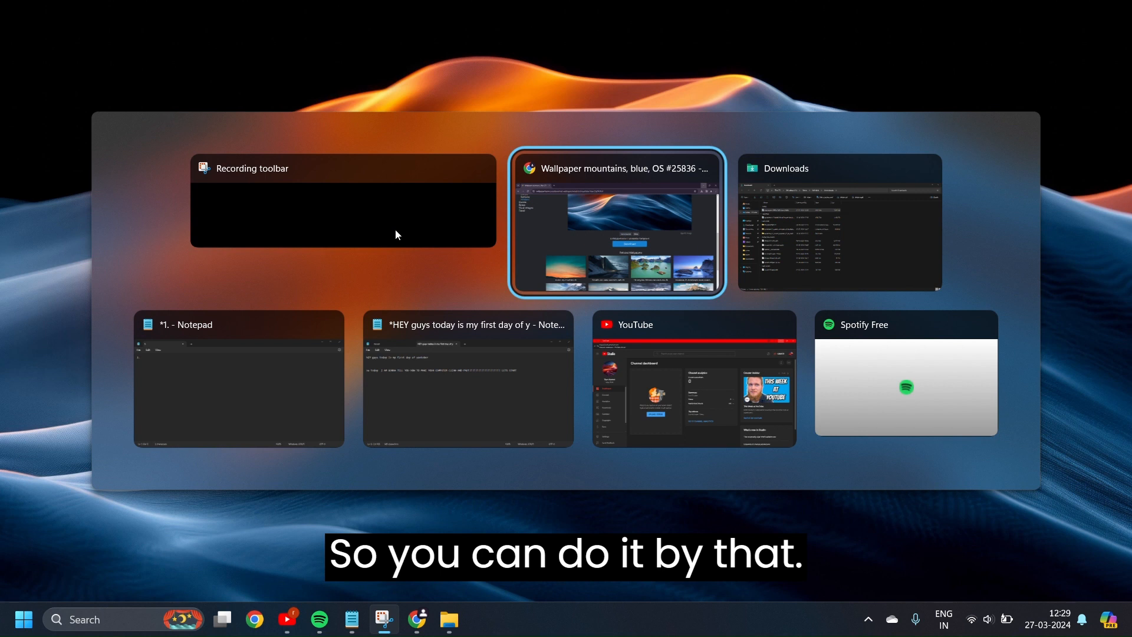
key(alt+Tab)
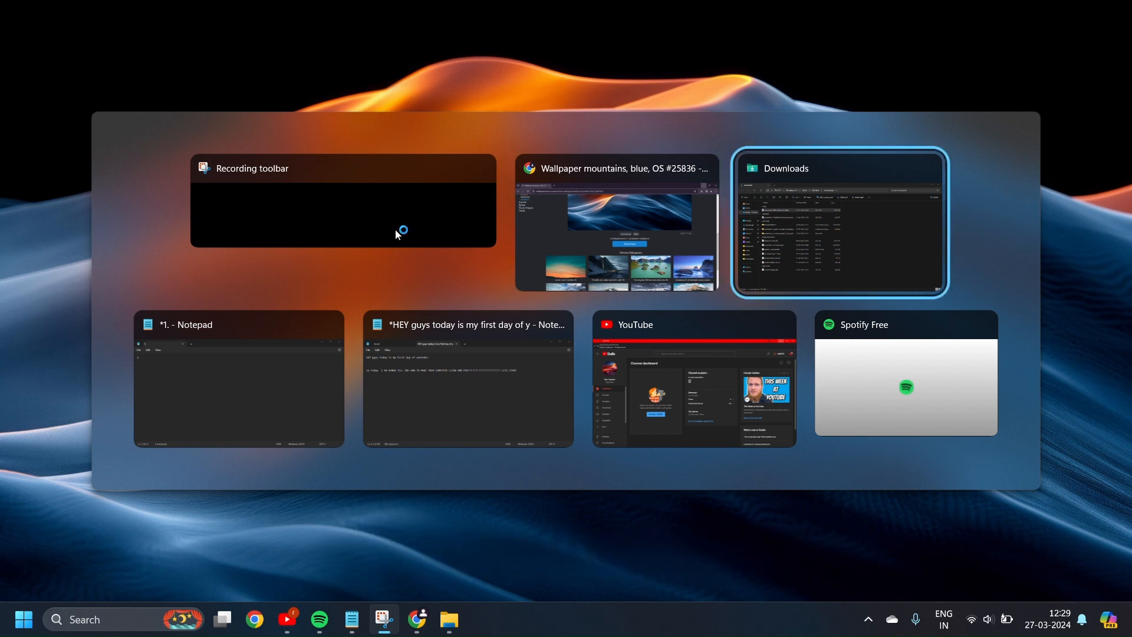
key(alt+Tab)
key(alt+Tab)
key(alt+Tab)
key(alt+Tab)
key(alt+Tab)
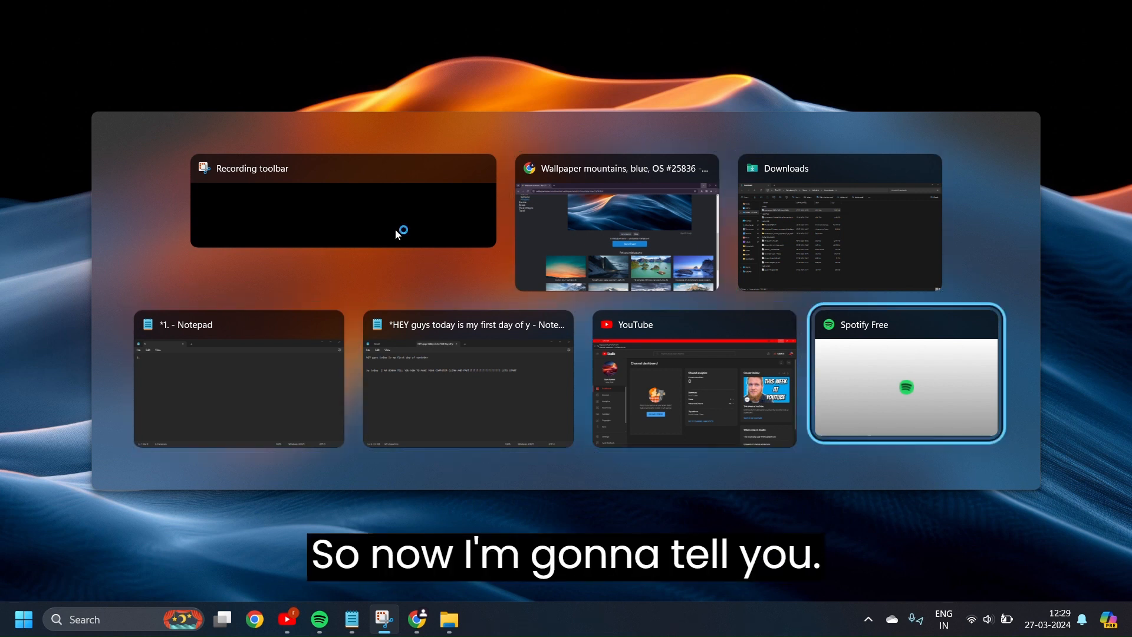
key(alt+Tab)
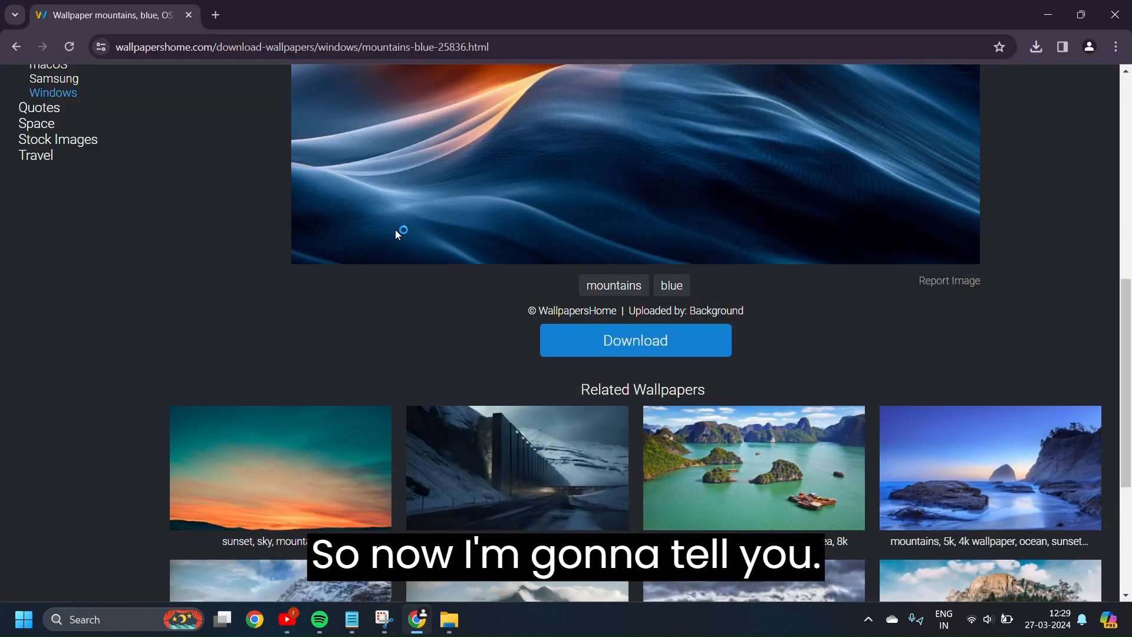
Open a new browser tab and search Google for roundedtb
click(215, 15)
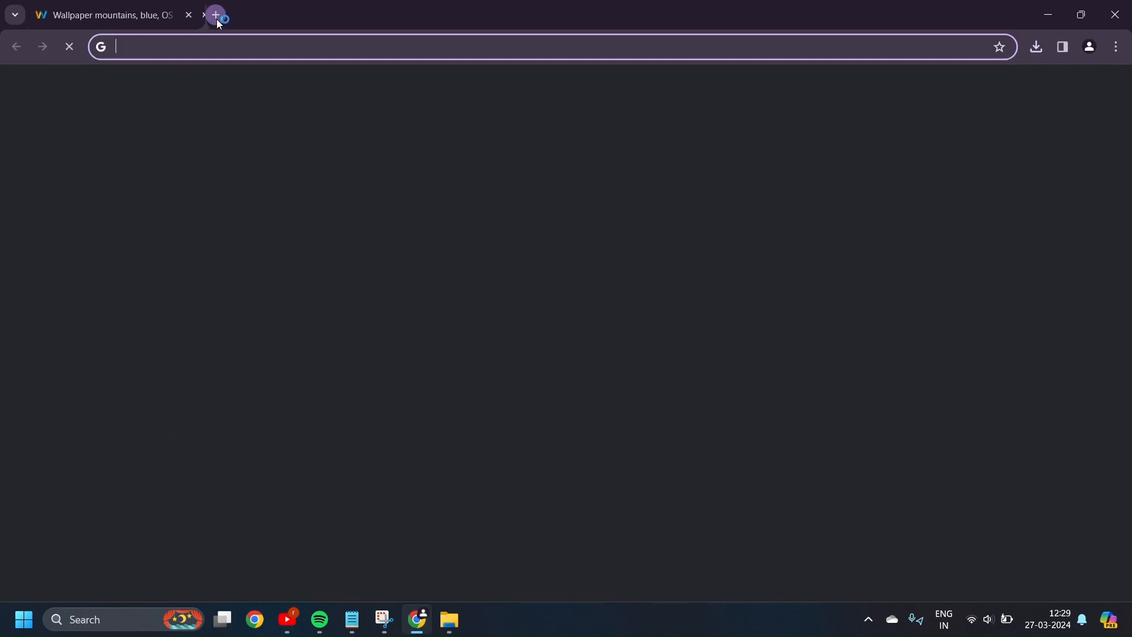
click(464, 300)
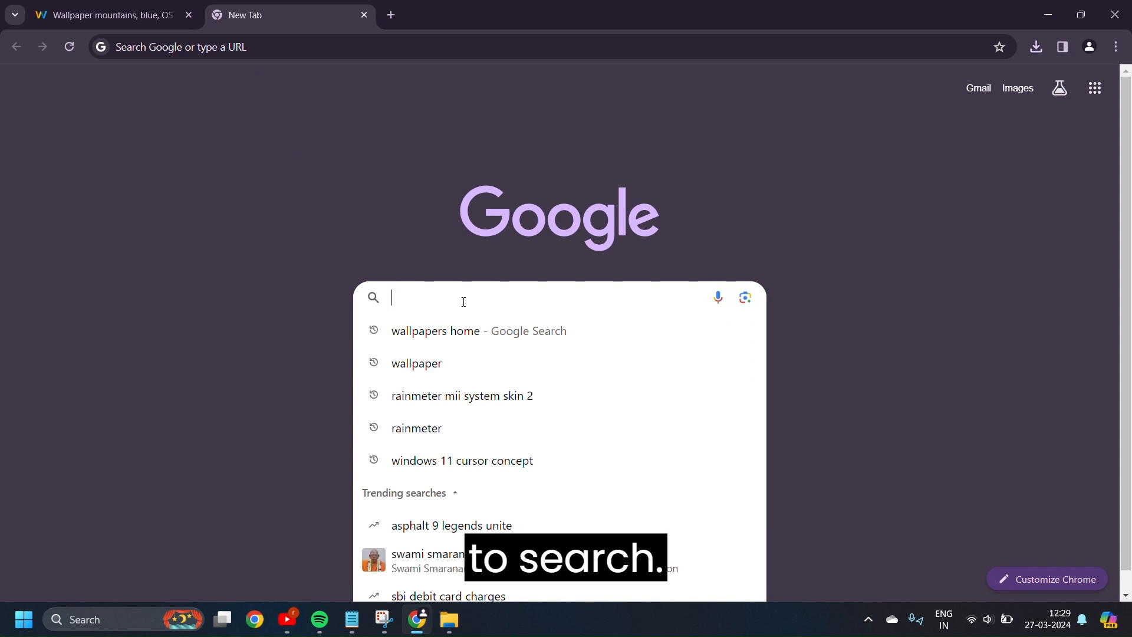
text(ROU)
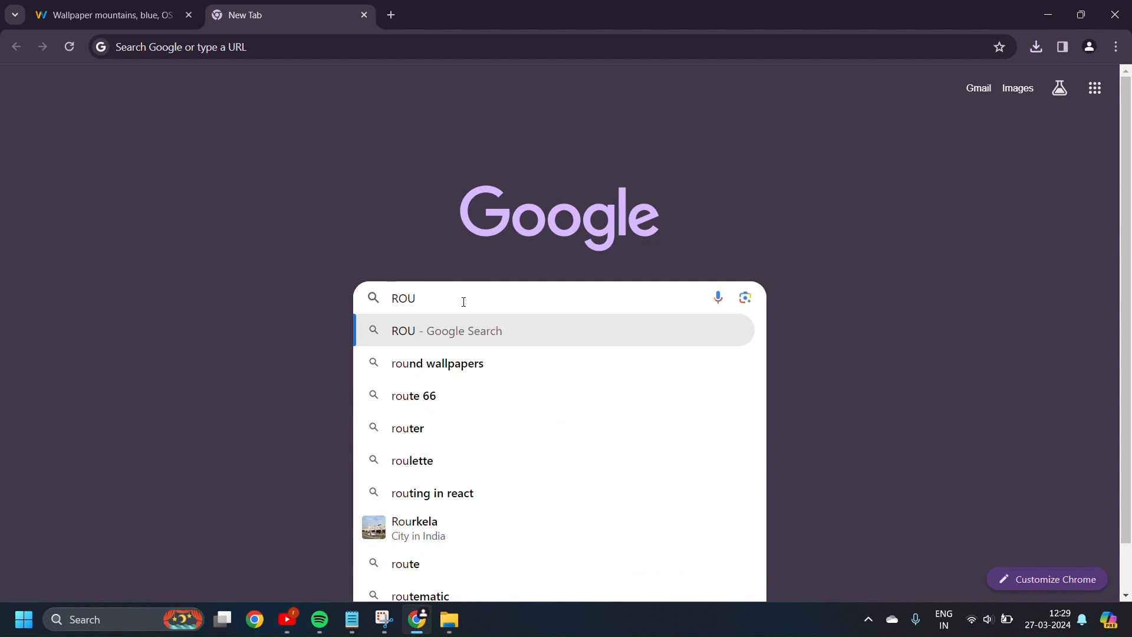
text(NDED)
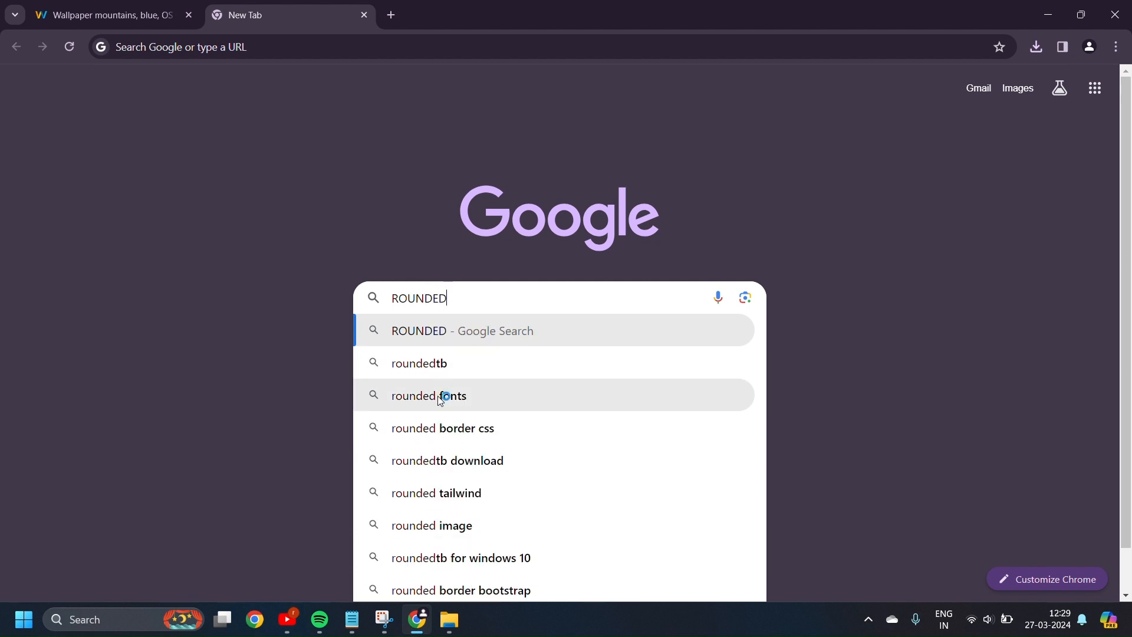
click(448, 366)
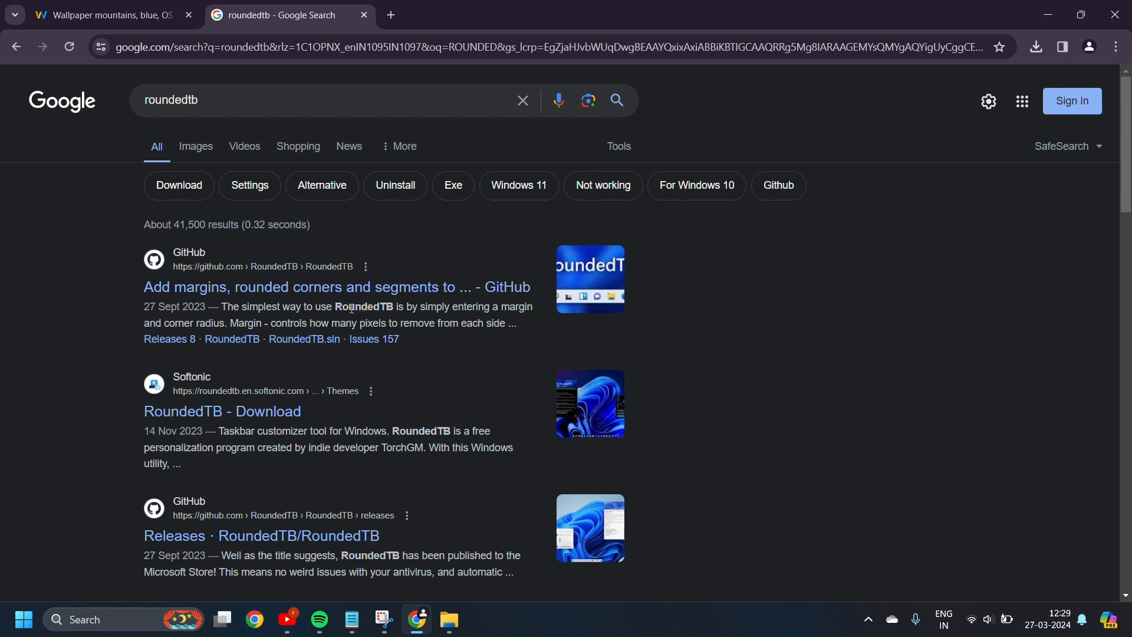
Open the RoundedTB GitHub repository's latest release and download its RoundedTB_R3.1.zip asset
click(349, 291)
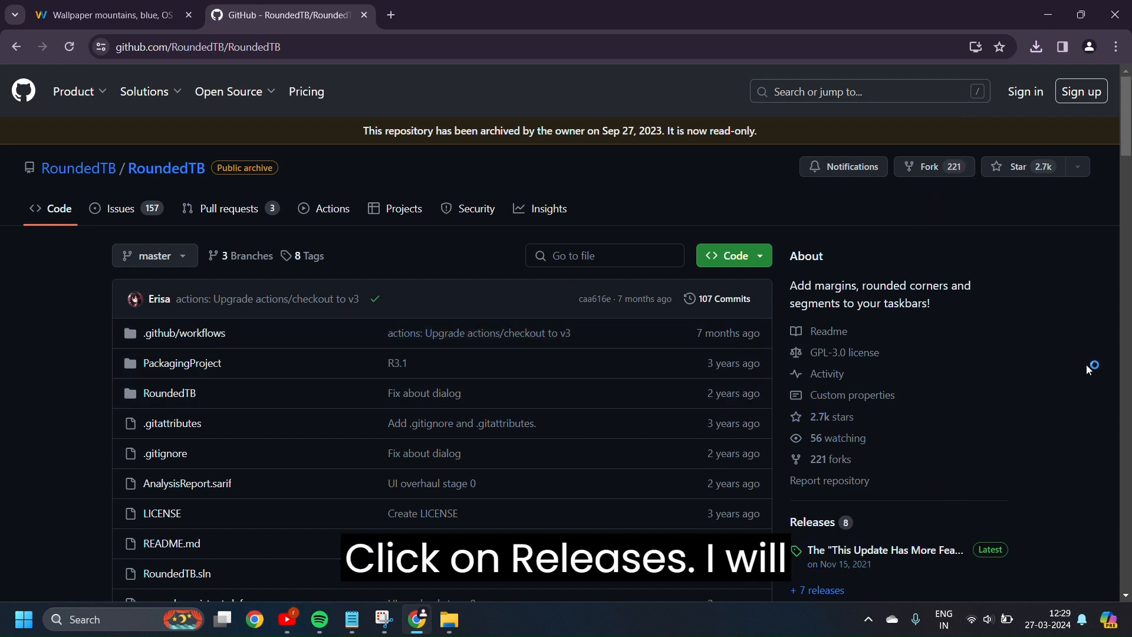
scroll(1125, 179, down, 3)
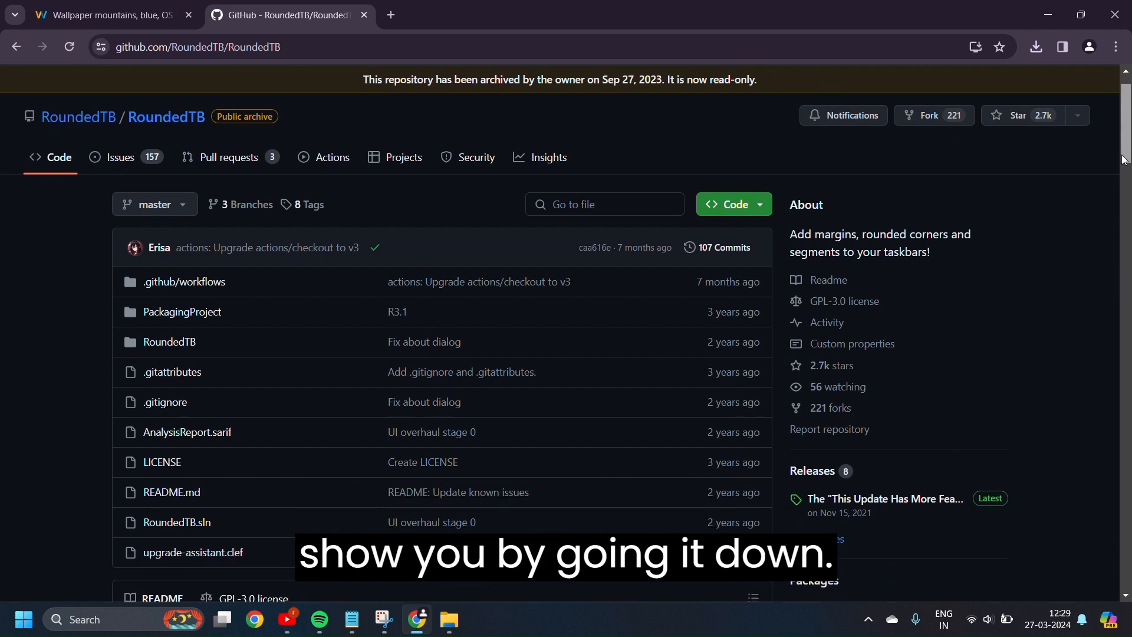
scroll(1124, 179, down, 2)
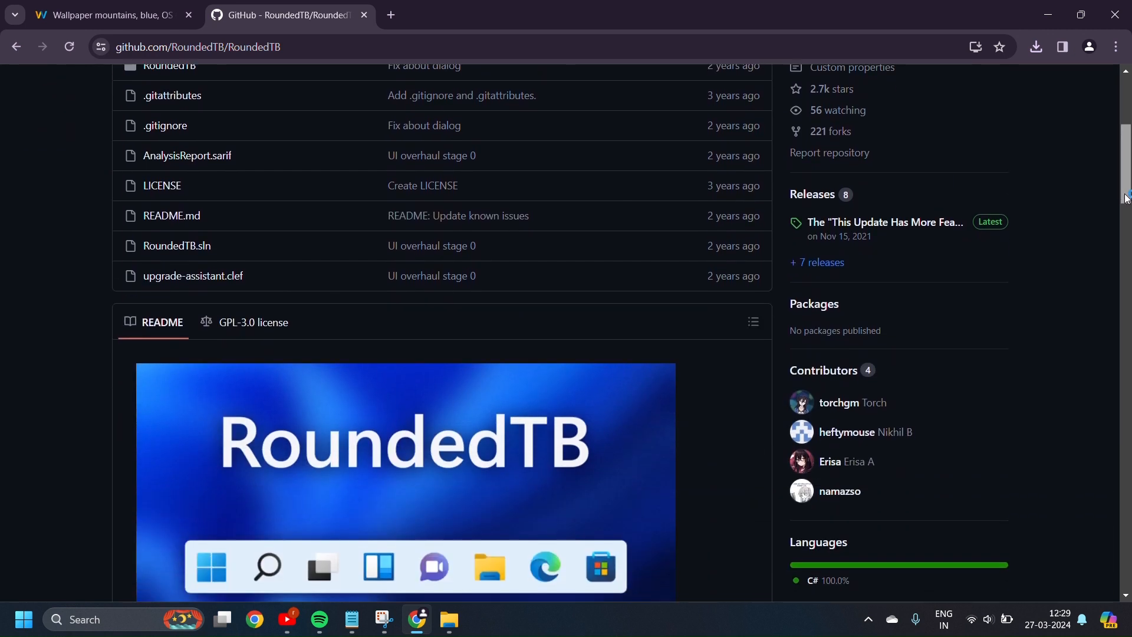
click(855, 224)
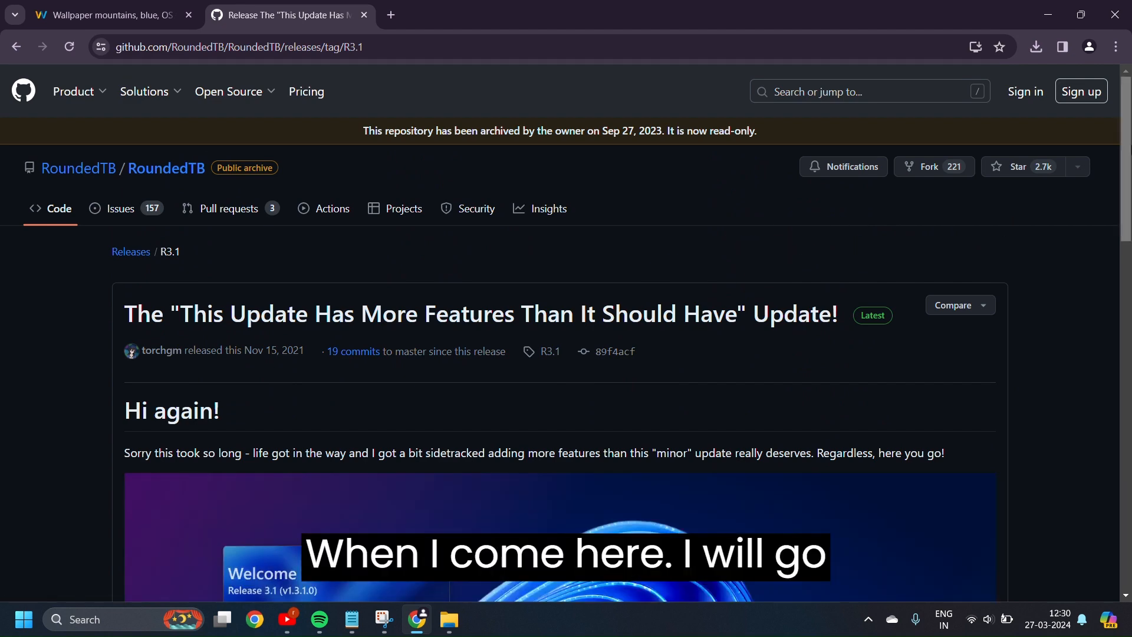
drag(1125, 150, 1129, 565)
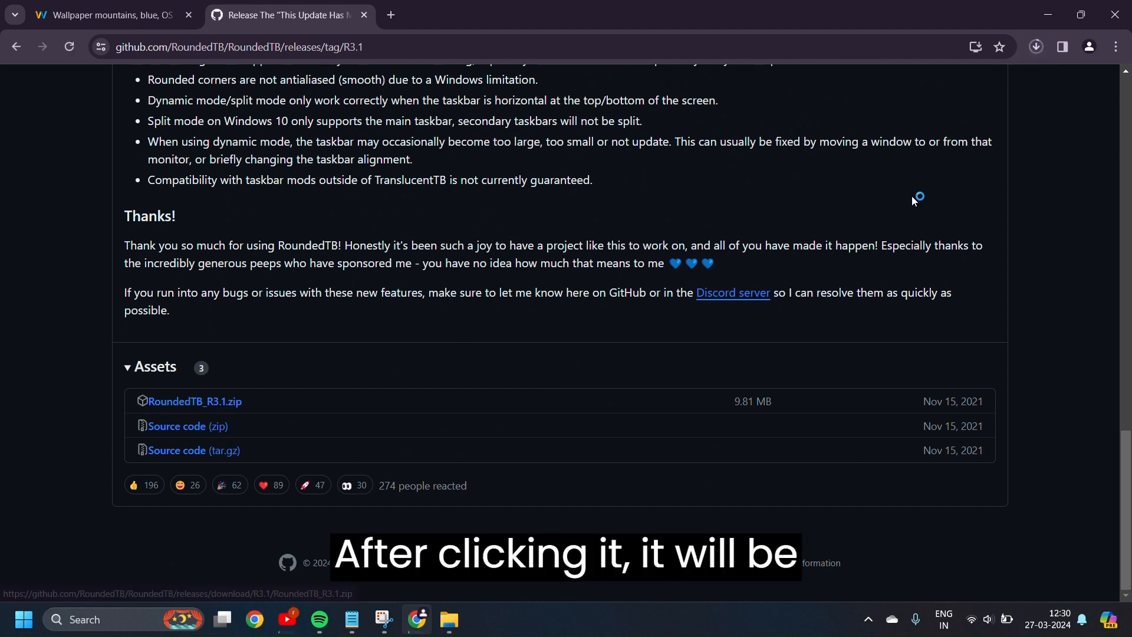
click(1029, 57)
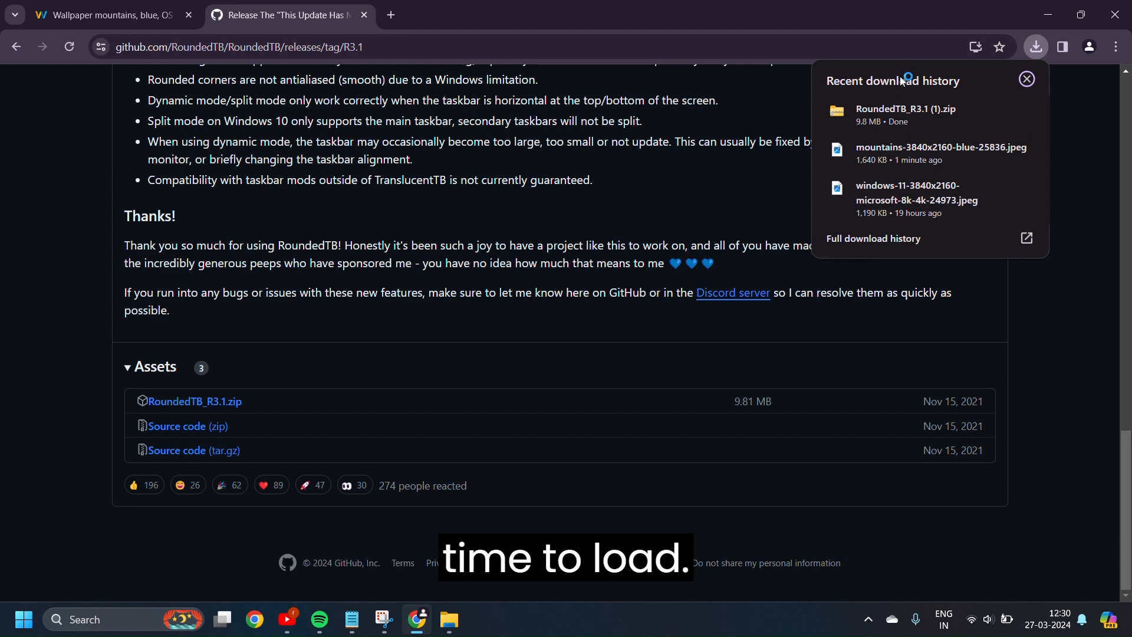
Open the downloaded RoundedTB_R3.1 (1) zip in its Downloads folder and extract all its files to the suggested folder
click(998, 112)
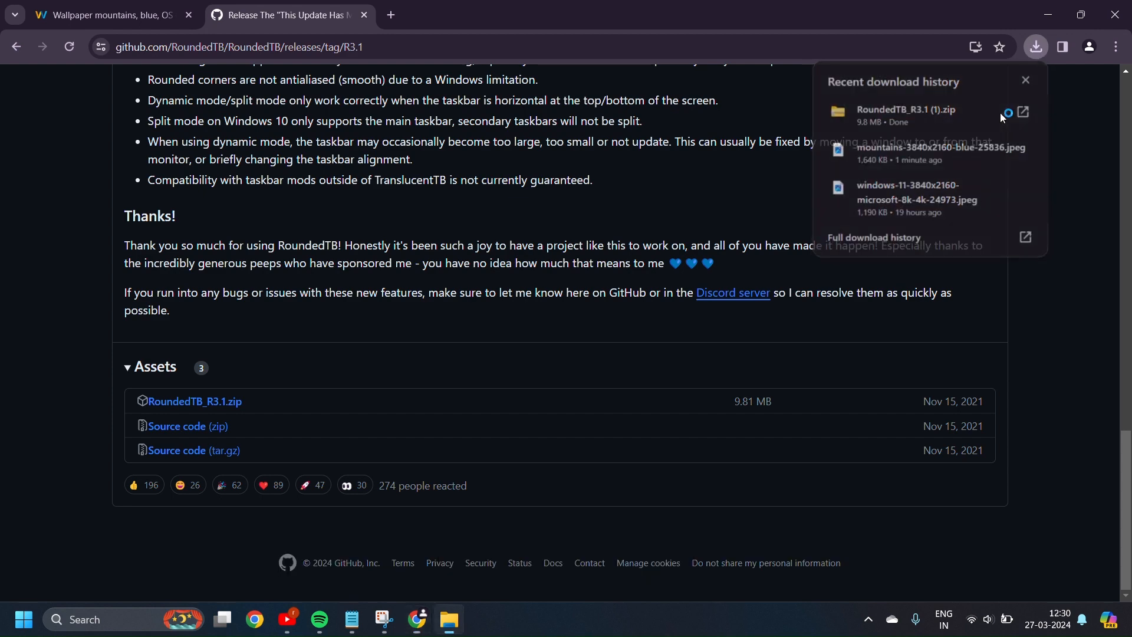
right_click(394, 332)
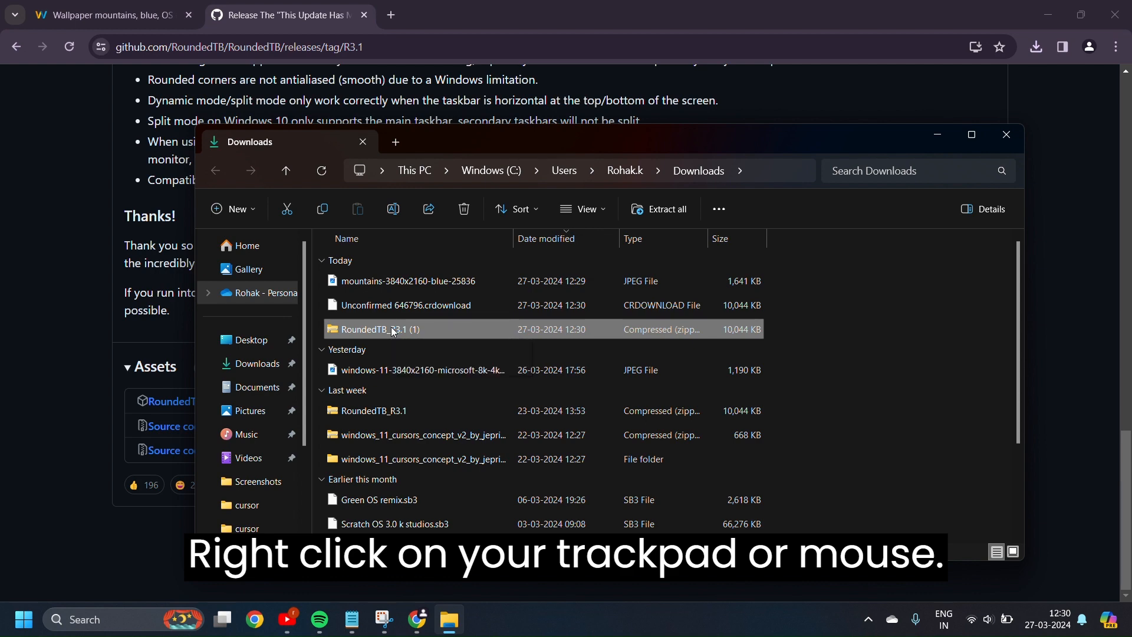
right_click(393, 332)
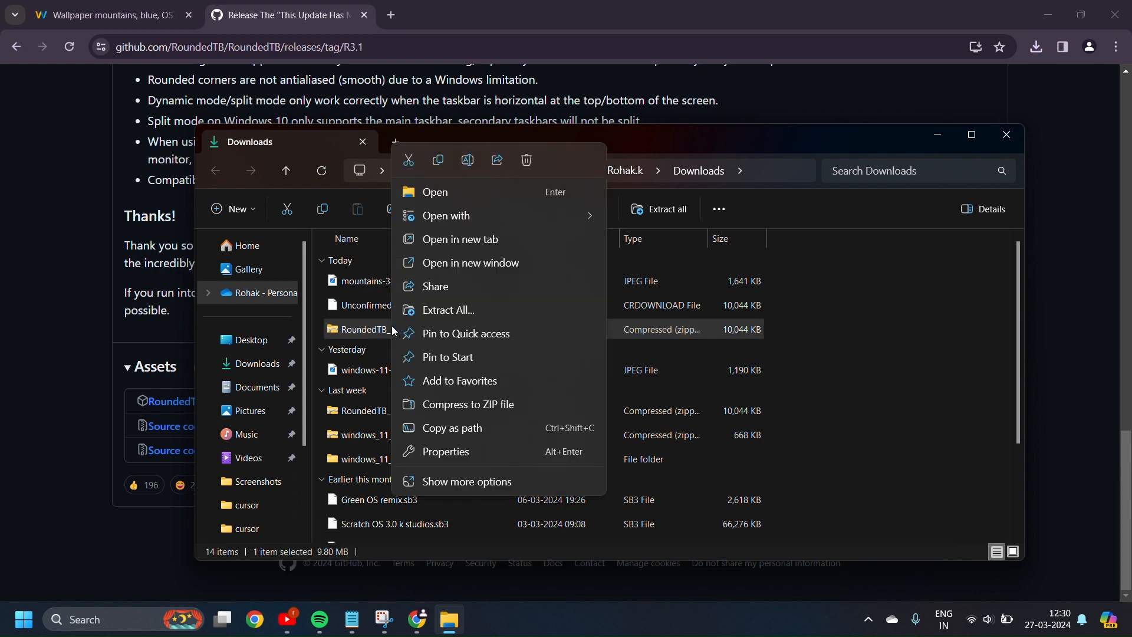
click(429, 312)
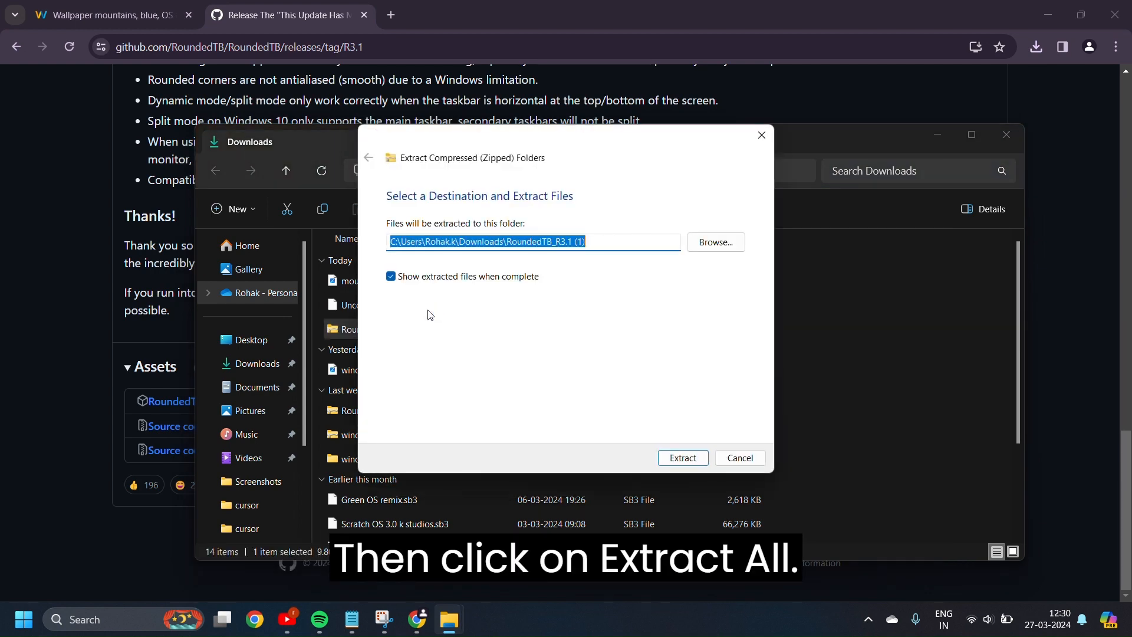
click(685, 458)
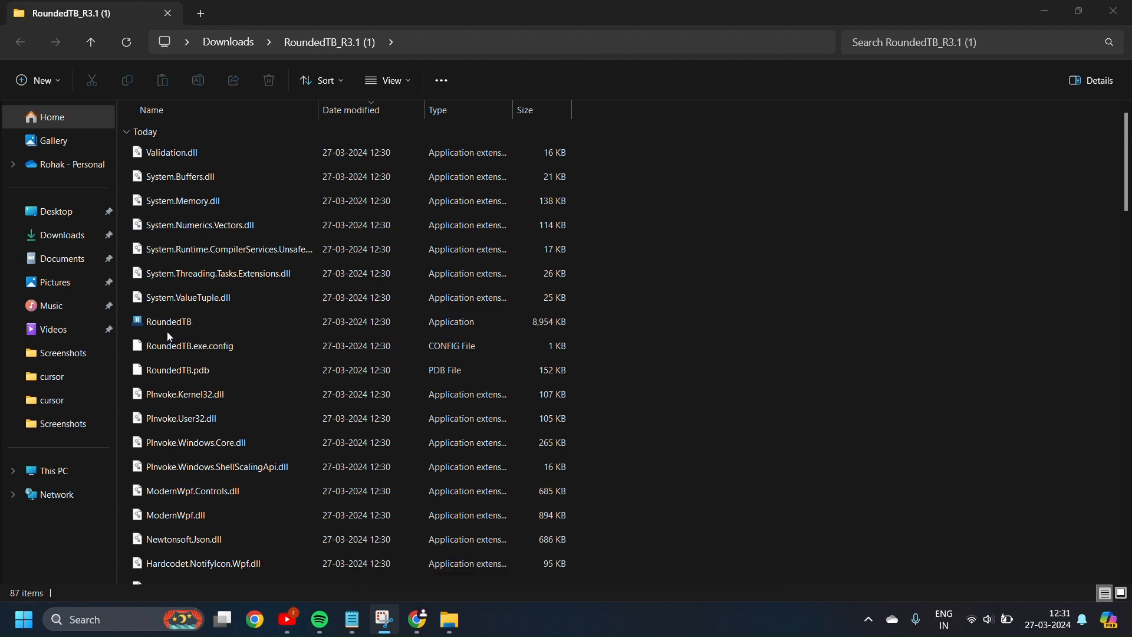
right_click(241, 317)
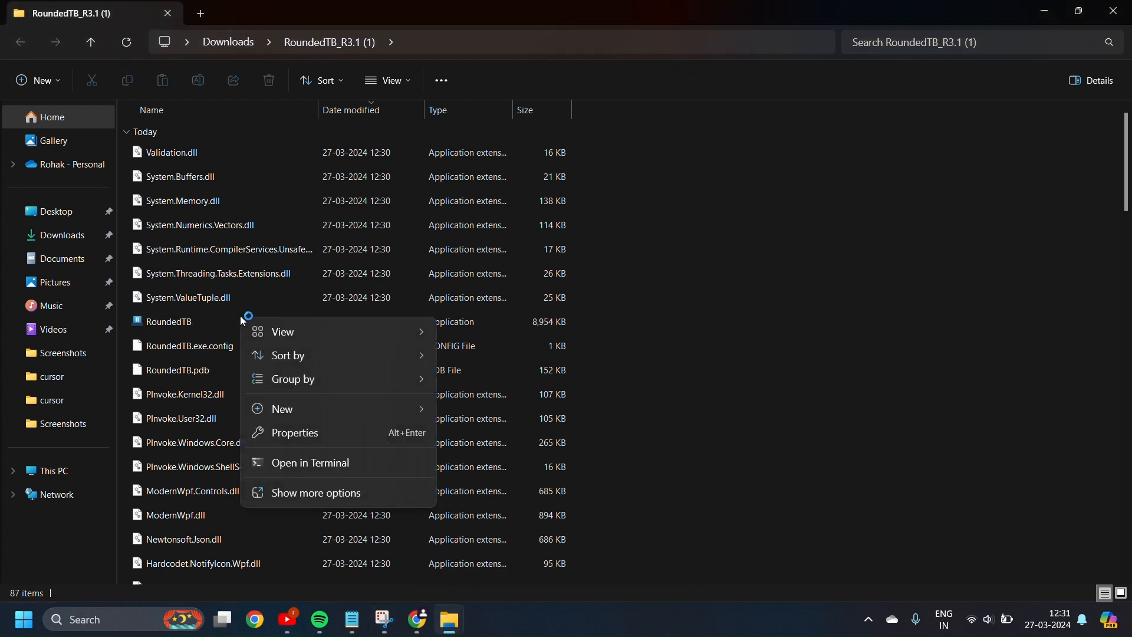
click(323, 493)
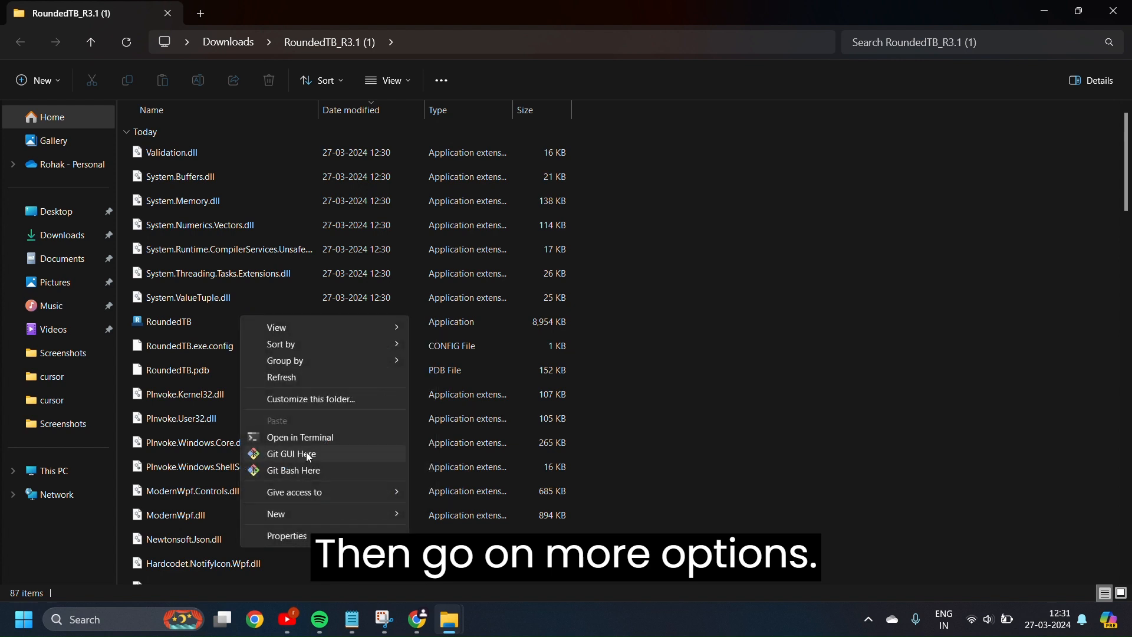
click(774, 268)
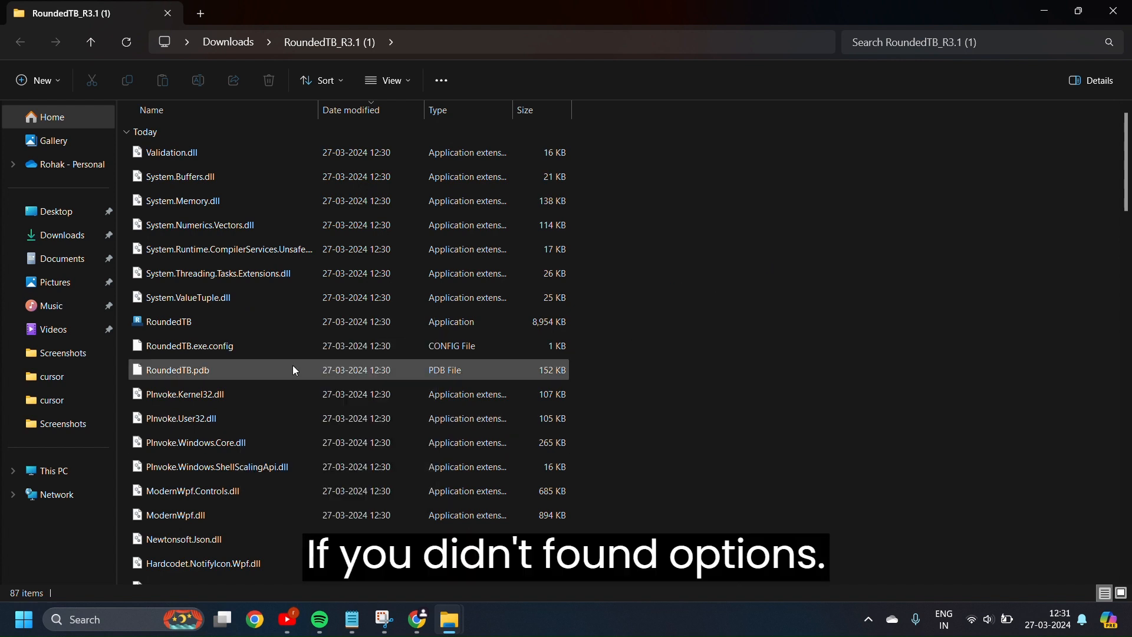
Launch the RoundedTB application from the extracted folder and bring its settings window up
right_click(235, 323)
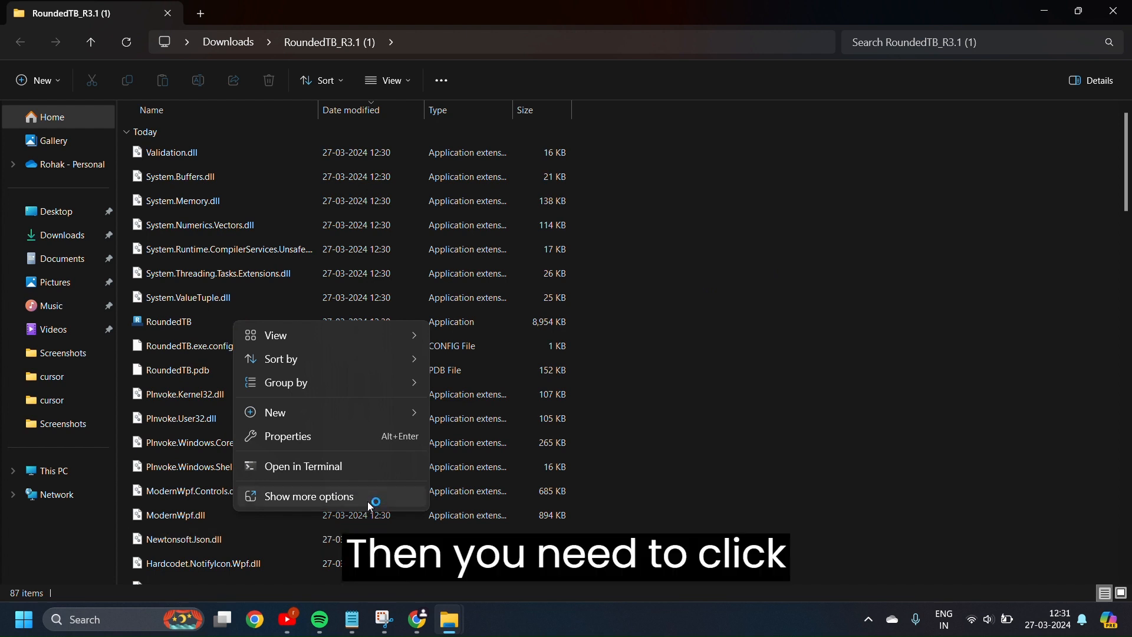
click(159, 324)
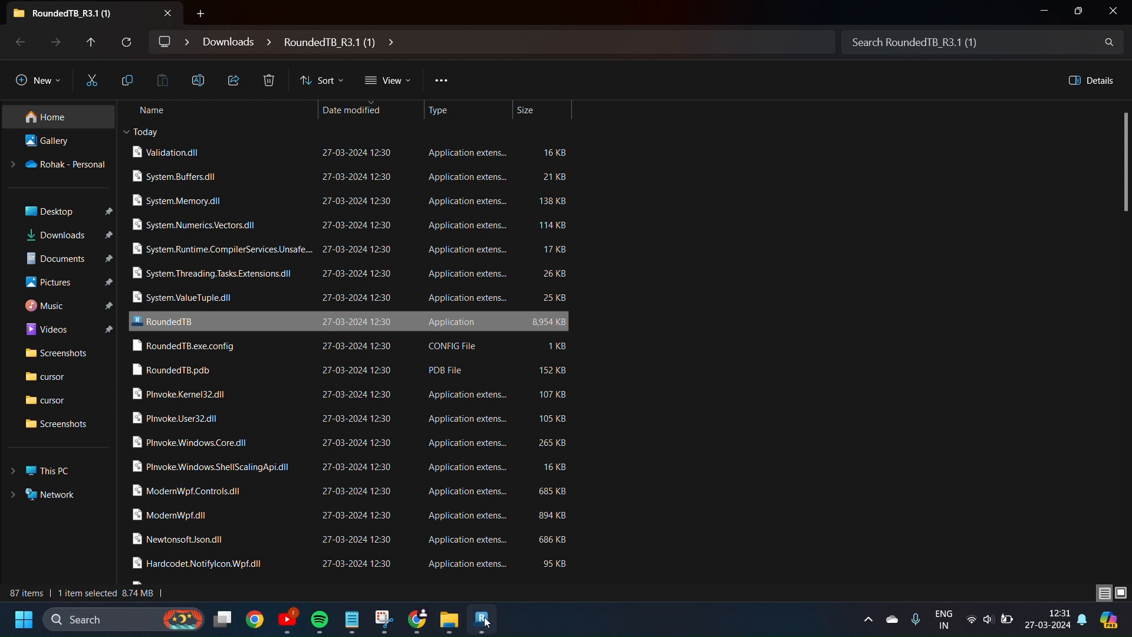
click(487, 622)
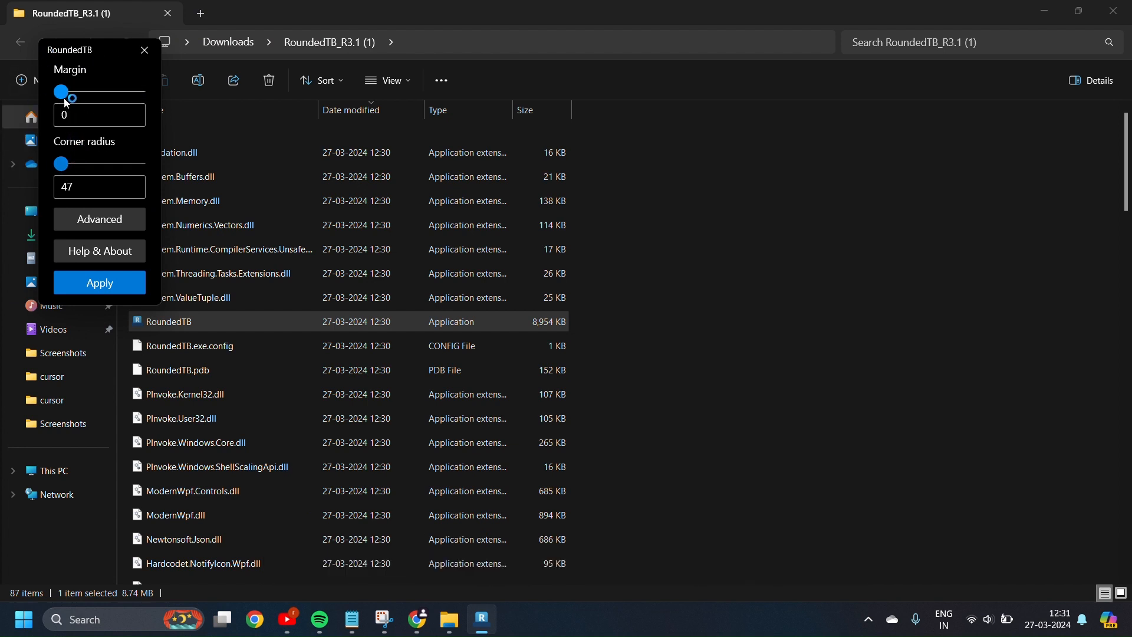
Set the taskbar margin to 2 and the corner radius to 7 in RoundedTB, then apply
mouse_move(67, 100)
mouse_down()
mouse_move(147, 101)
mouse_move(65, 96)
mouse_up()
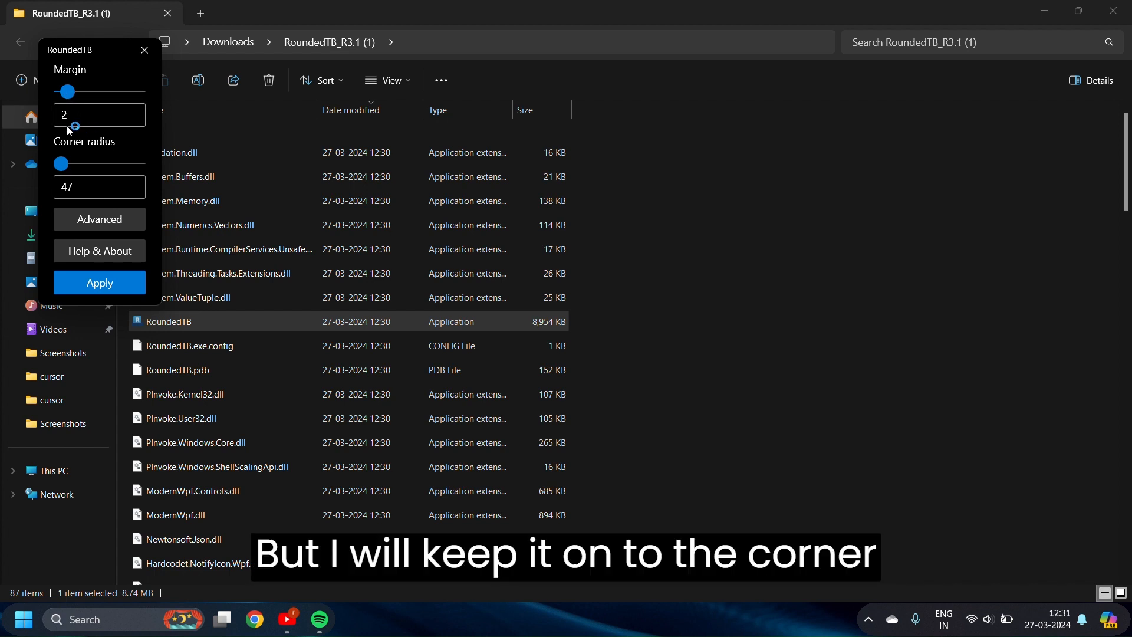
click(61, 166)
drag(61, 167, 71, 169)
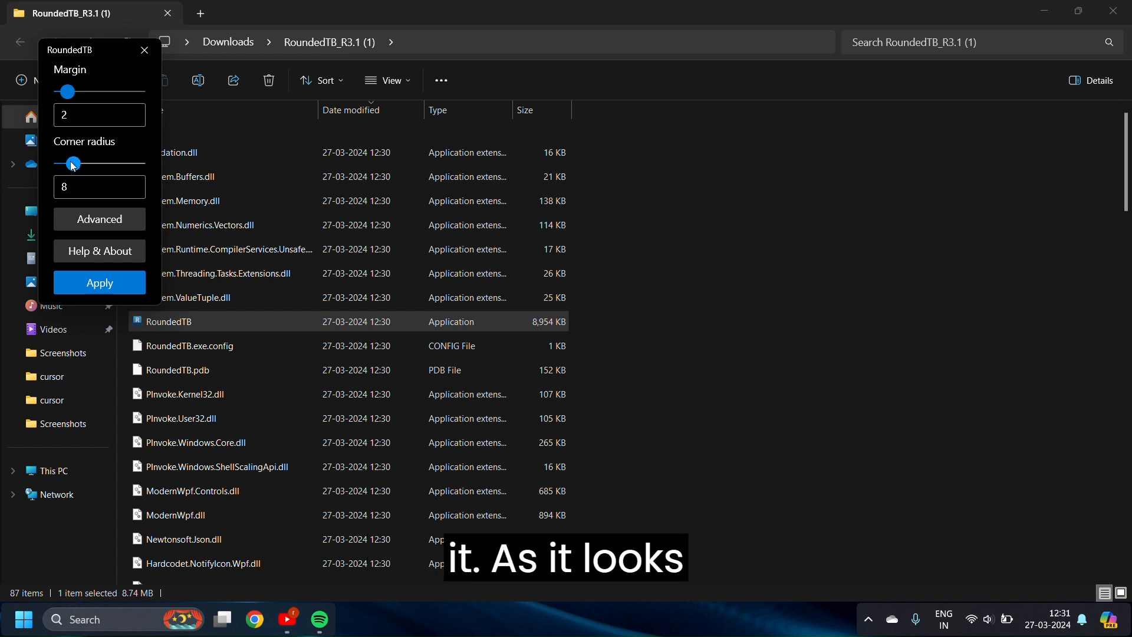
drag(73, 166, 73, 166)
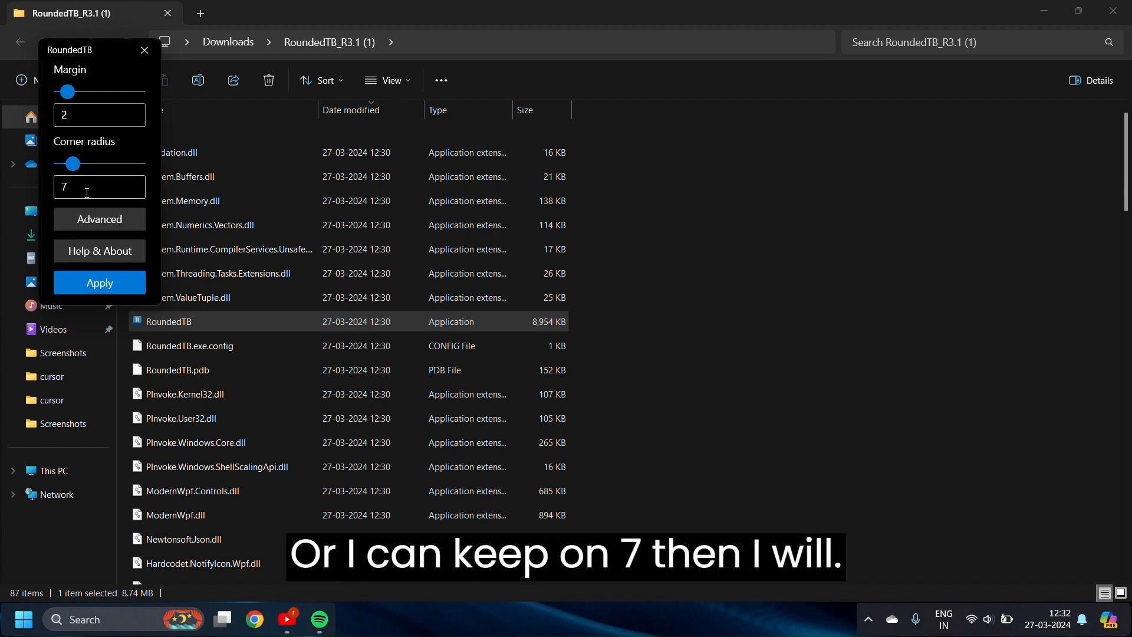
click(103, 288)
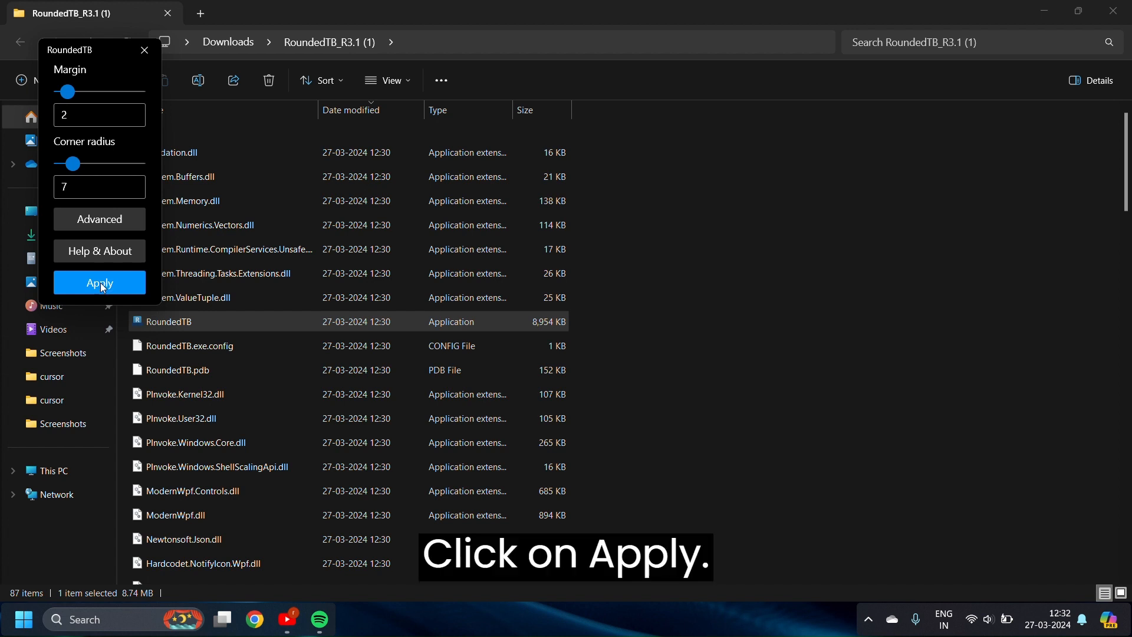
click(103, 288)
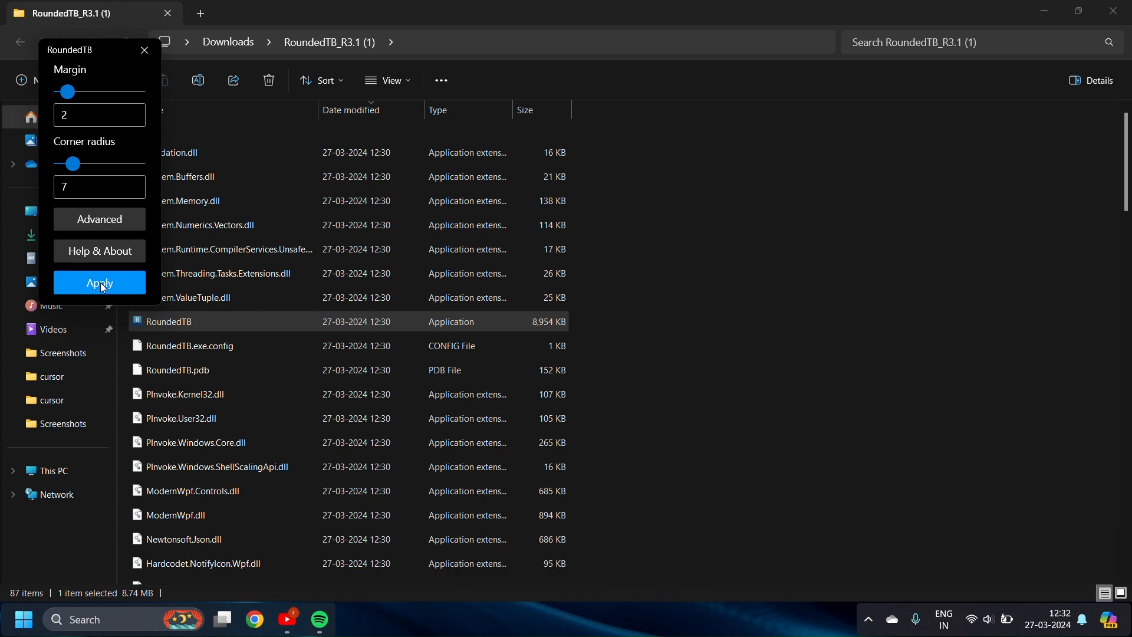
Open RoundedTB's advanced options, turn off Dynamic mode and apply
click(102, 220)
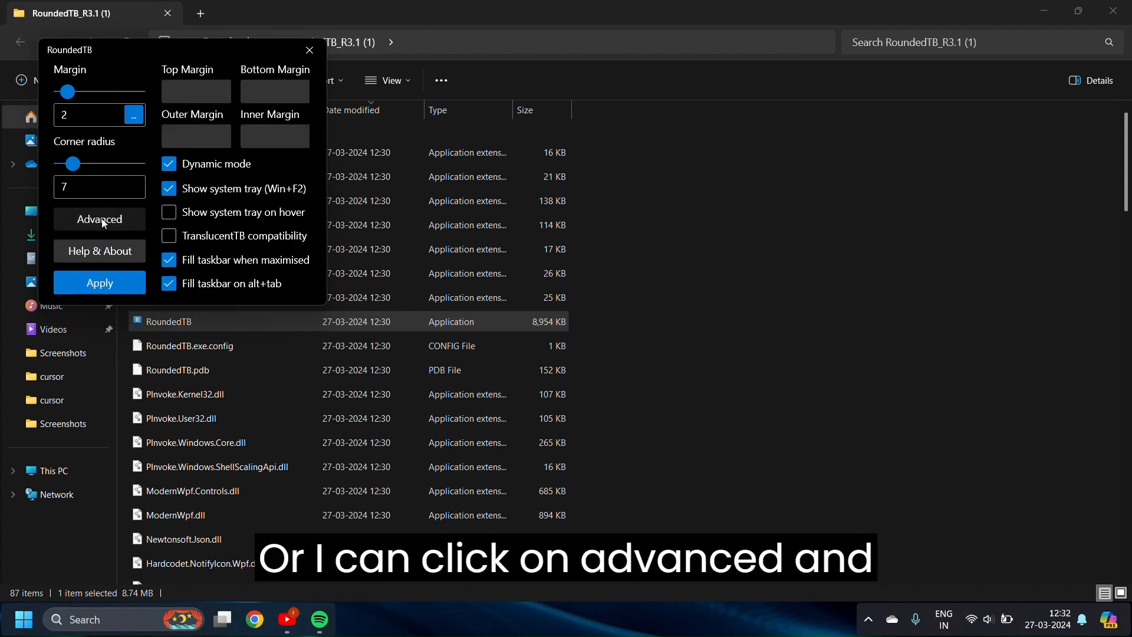
click(169, 165)
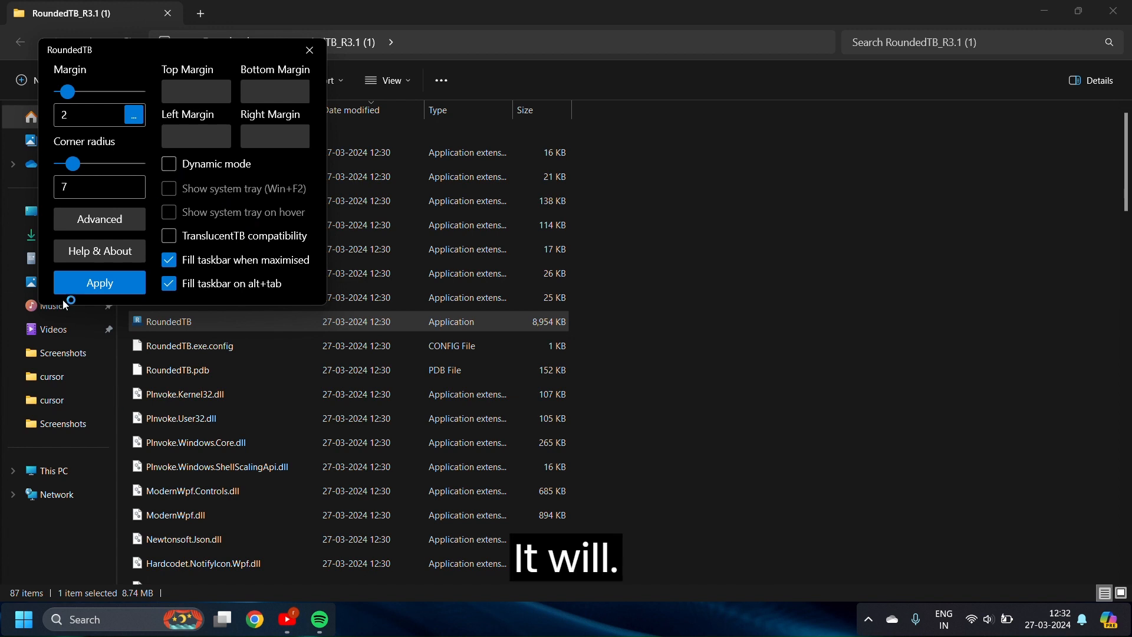
click(87, 284)
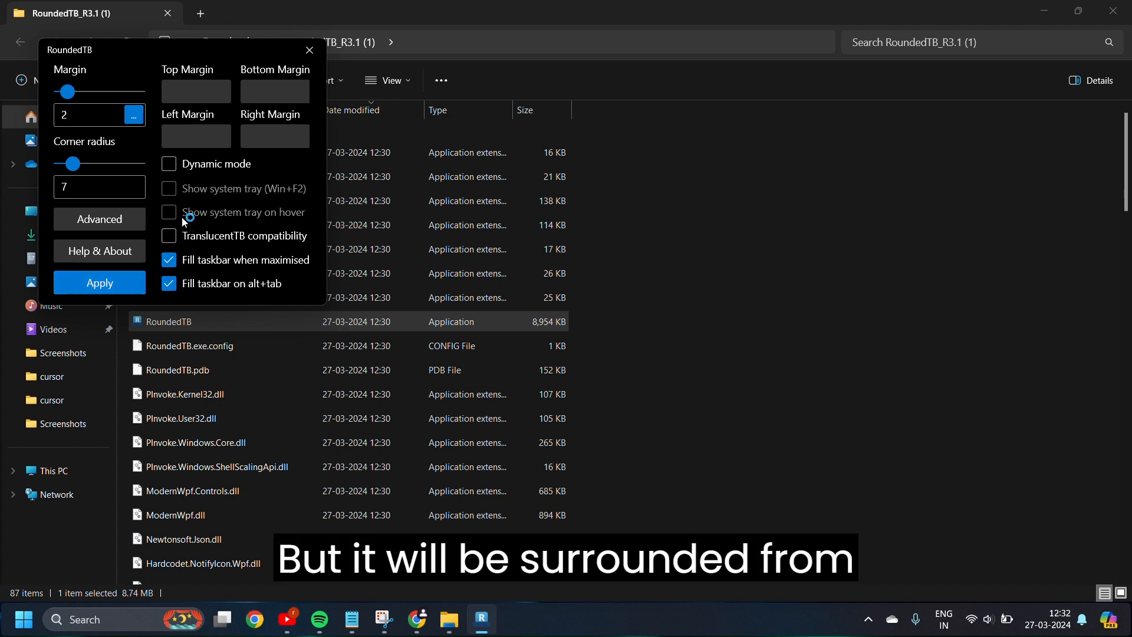
Re-enable Dynamic mode, turn on Show system tray on hover, and apply
click(168, 164)
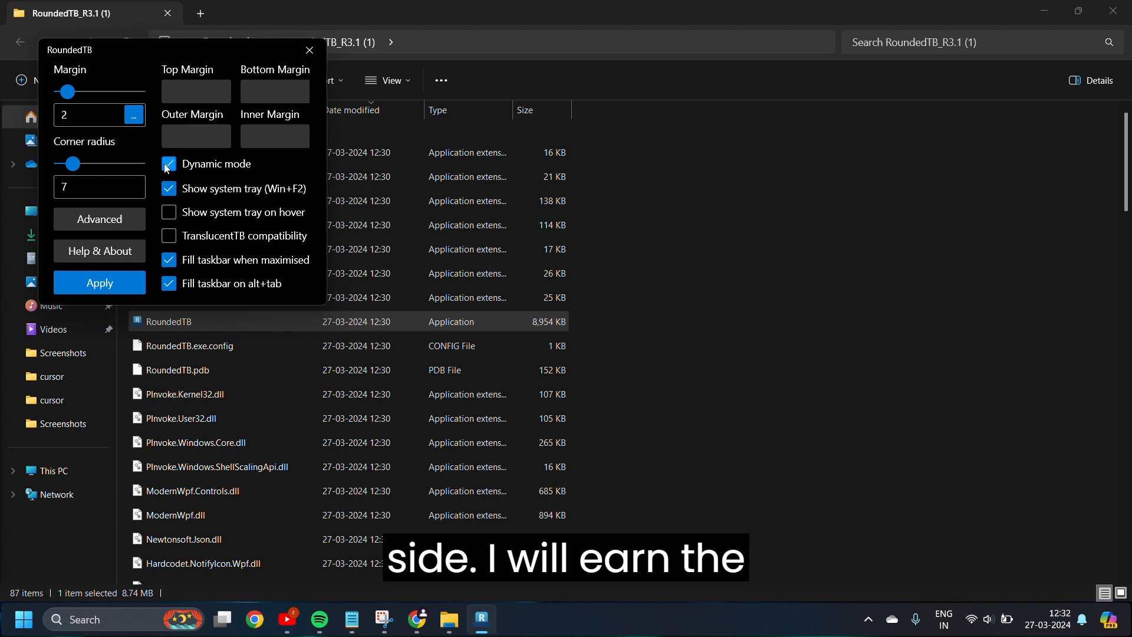
click(169, 212)
click(112, 282)
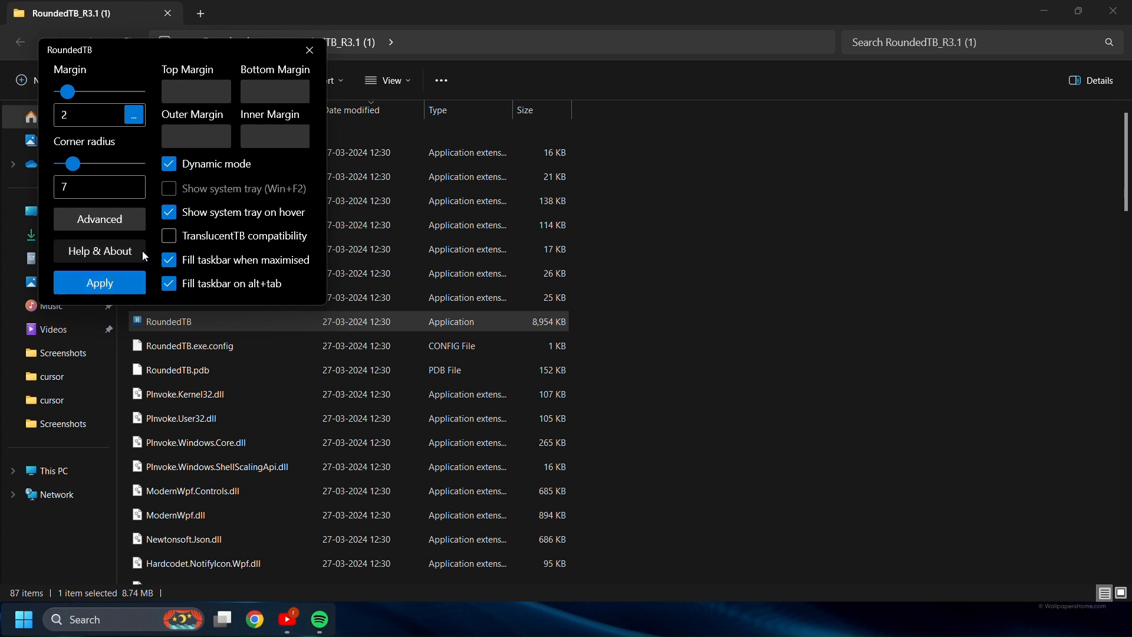
Turn off Show system tray on hover, apply, and close the RoundedTB window
click(169, 213)
click(121, 275)
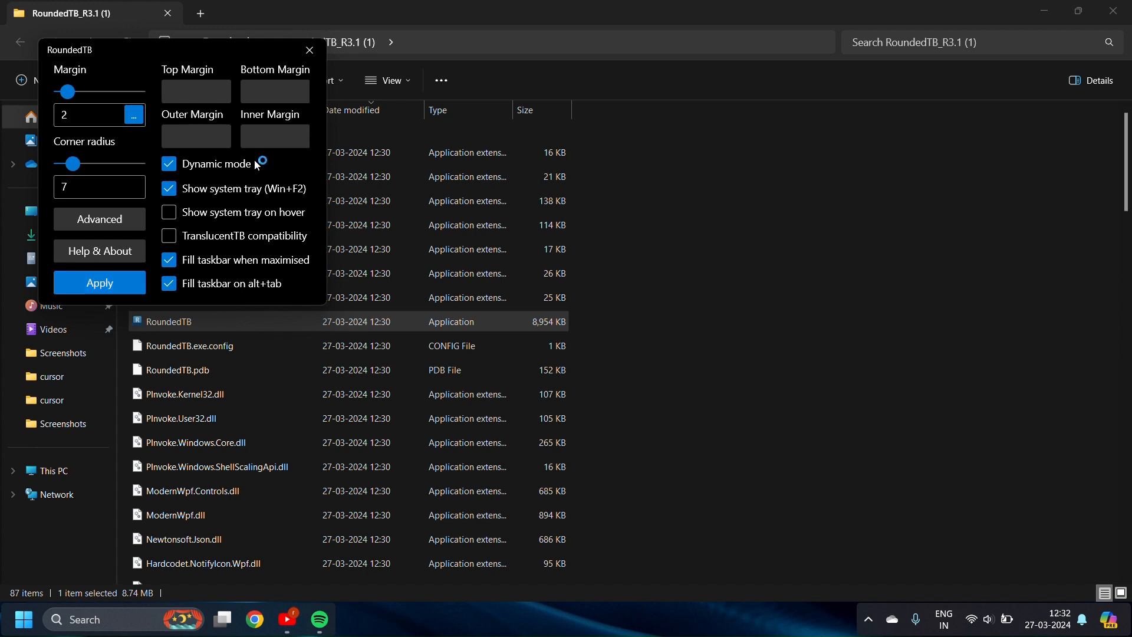
click(310, 51)
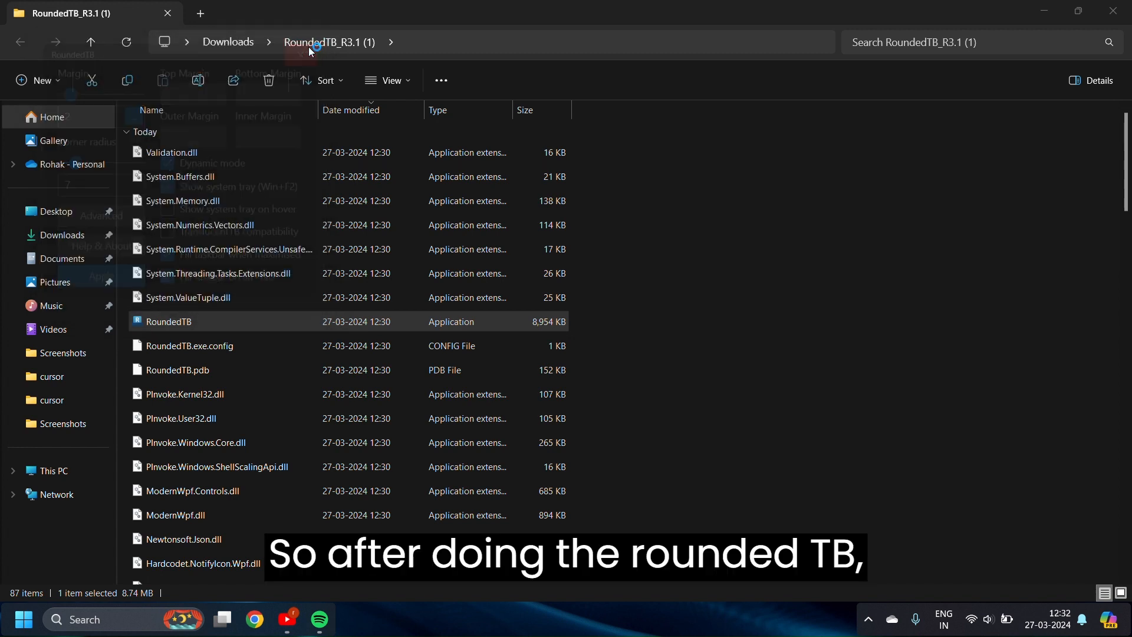
Close the extracted RoundedTB folder and the Downloads window
click(1106, 13)
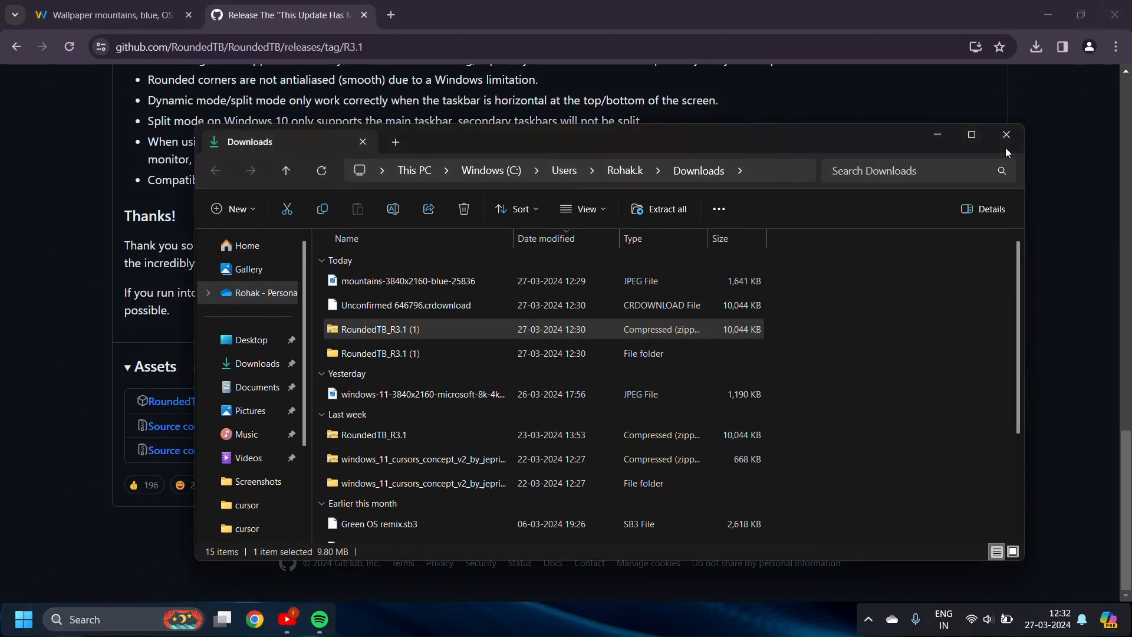
drag(1005, 149, 1008, 141)
click(1012, 123)
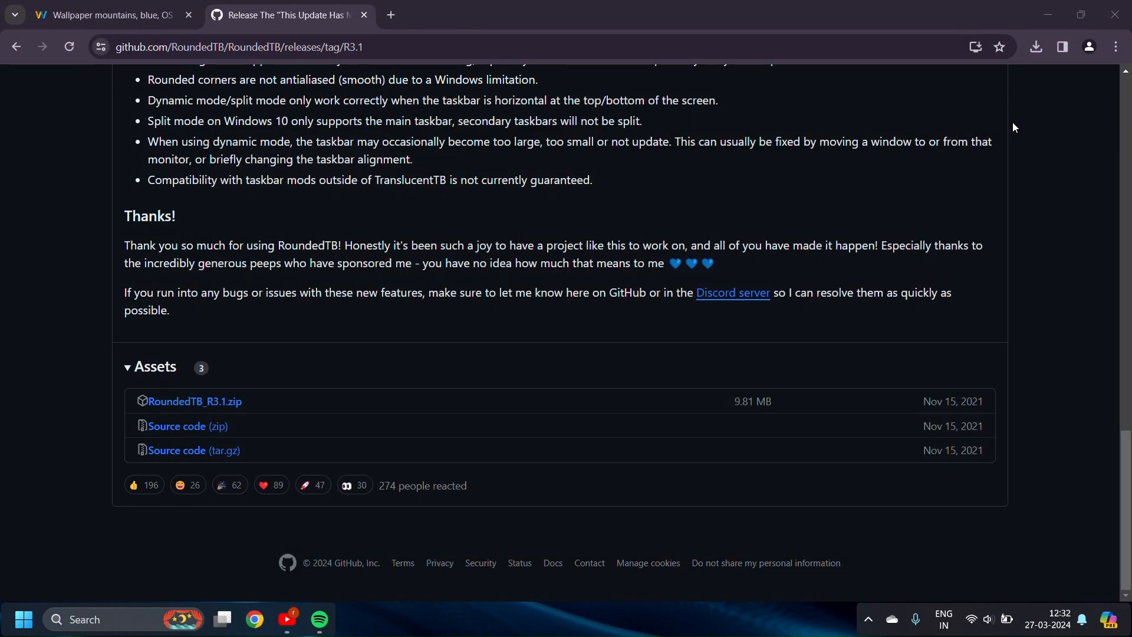
In a new browser tab, search Google for windows 11 cursor concept v2 and open the DeviantArt Windows 11 Cursors Concept v2 result
click(390, 15)
click(399, 52)
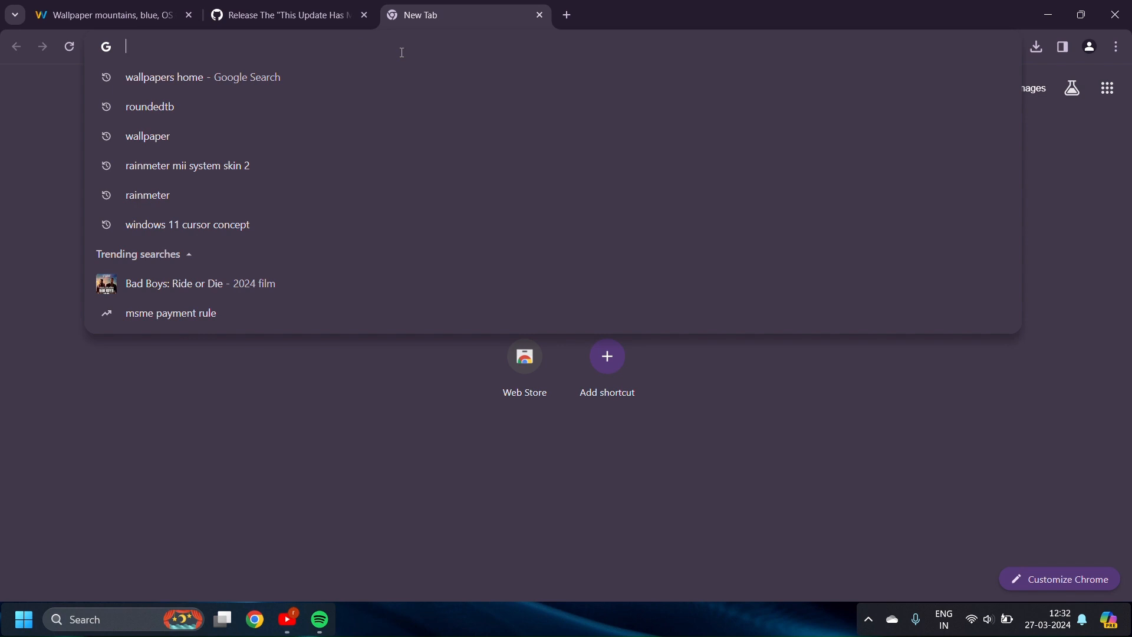
text(v)
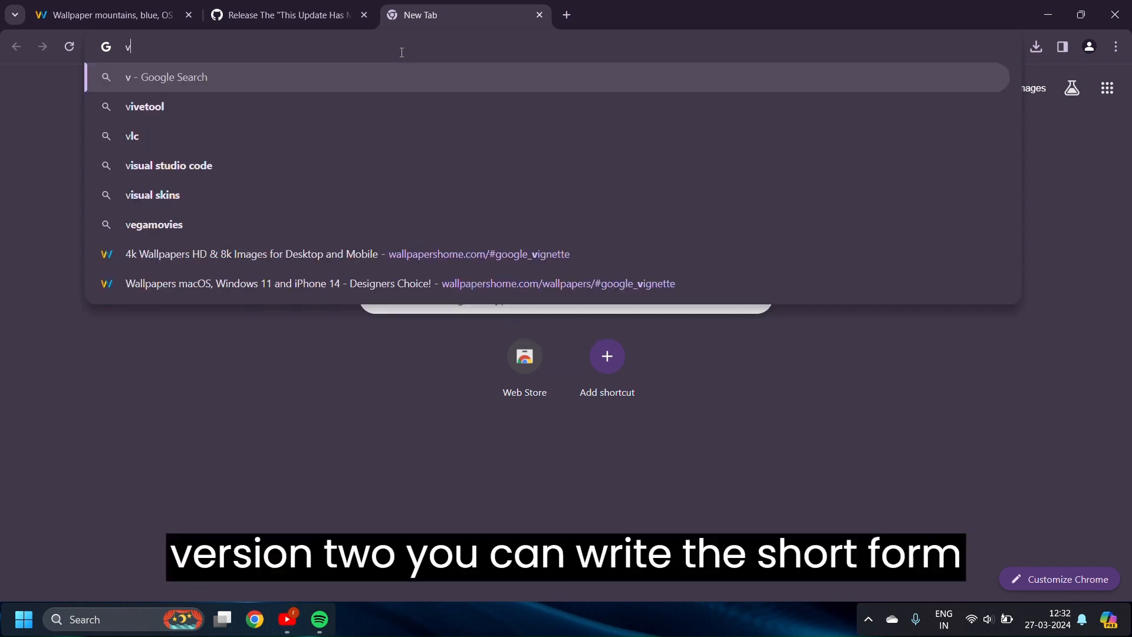
text(2)
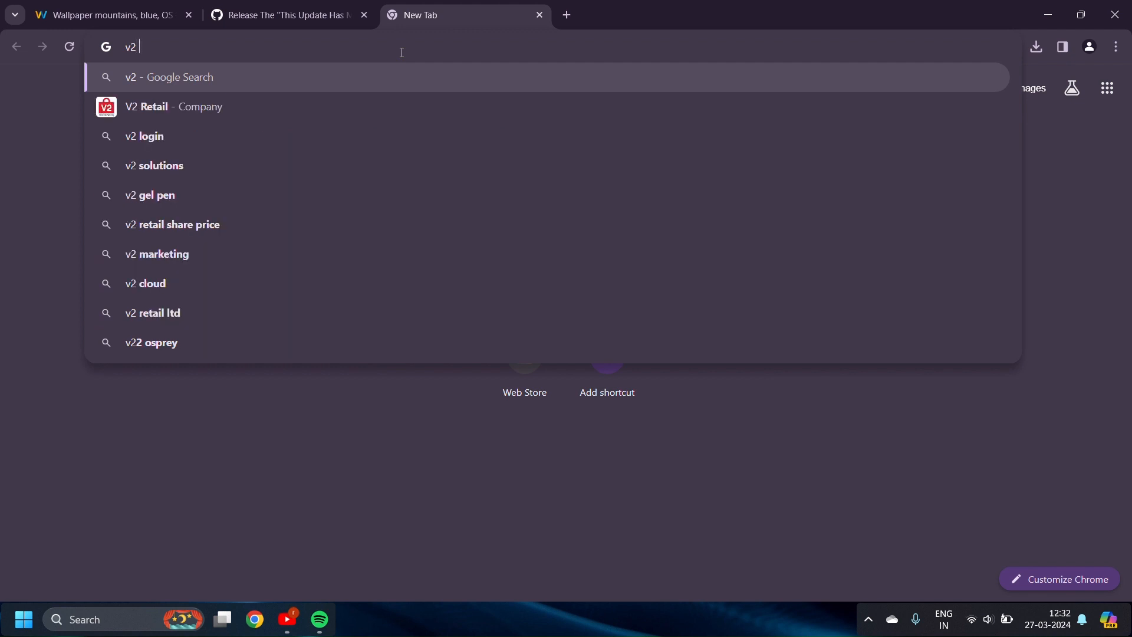
text( CU)
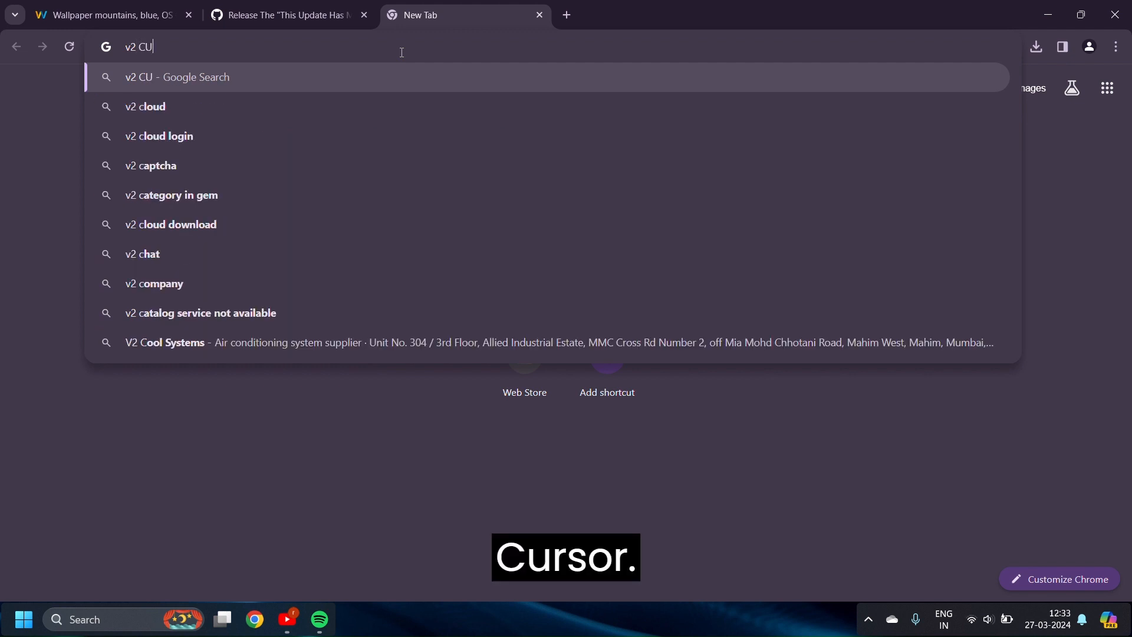
text(SOR)
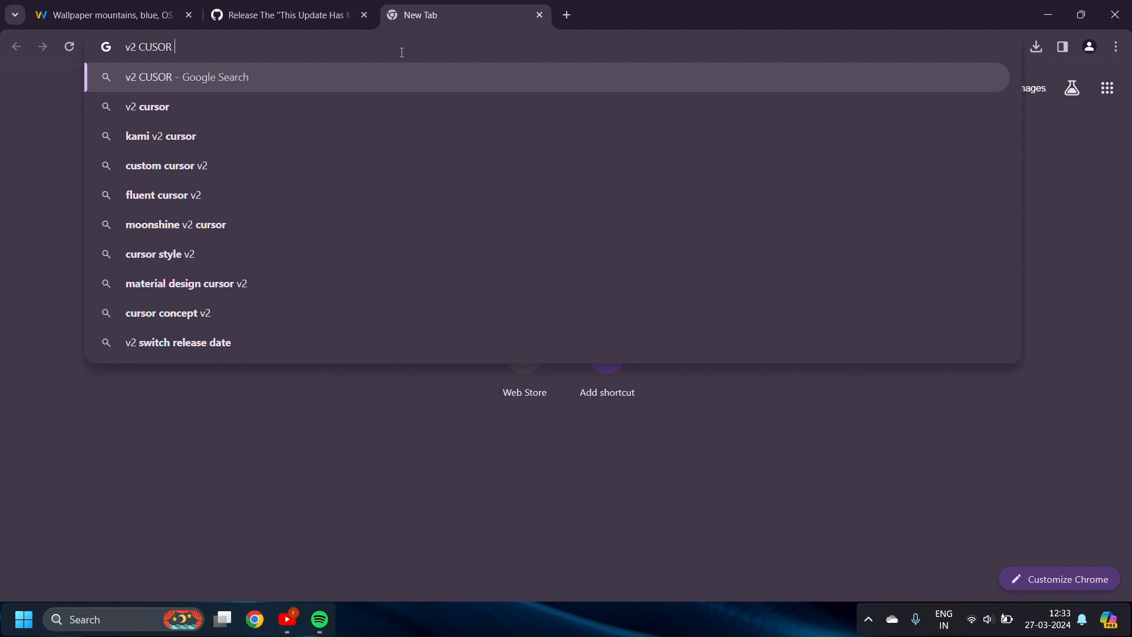
text( WIND)
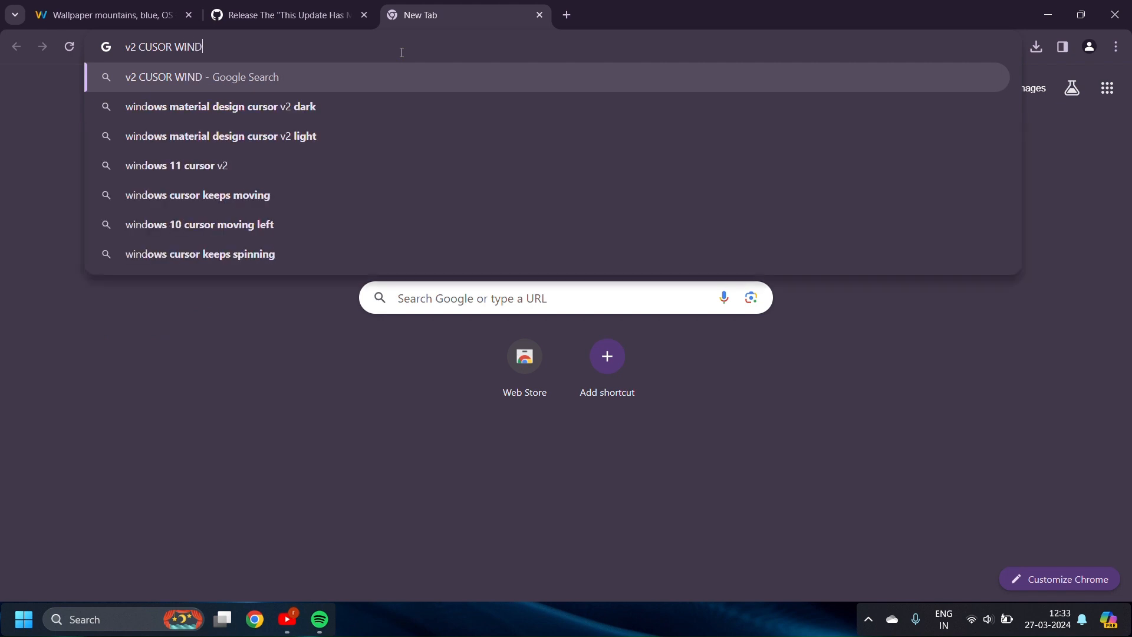
text(OWS)
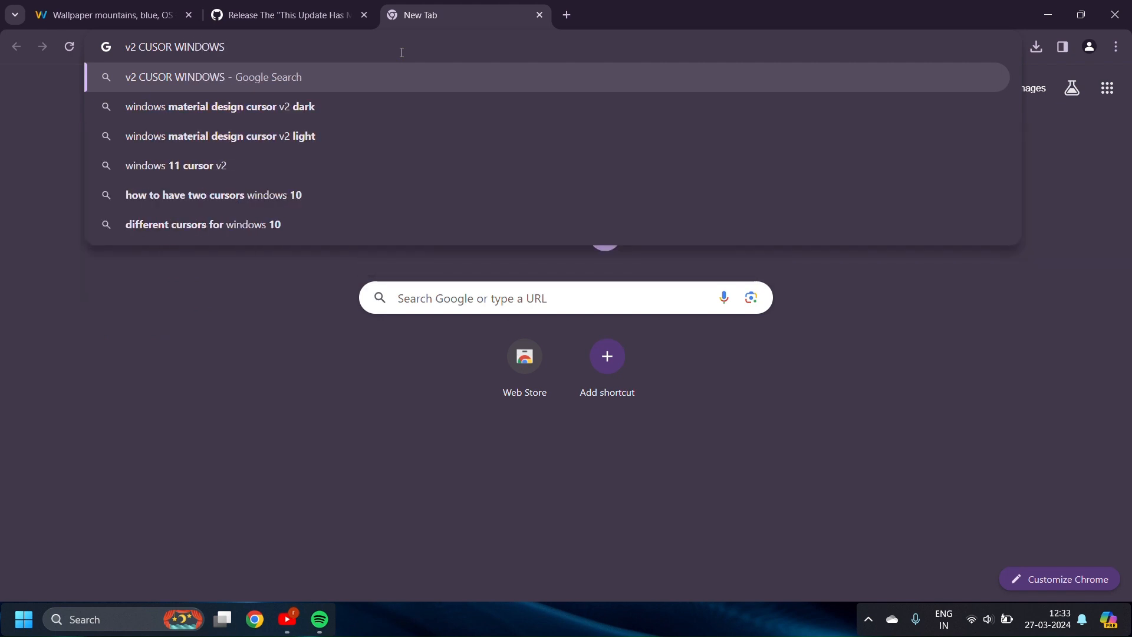
text(11)
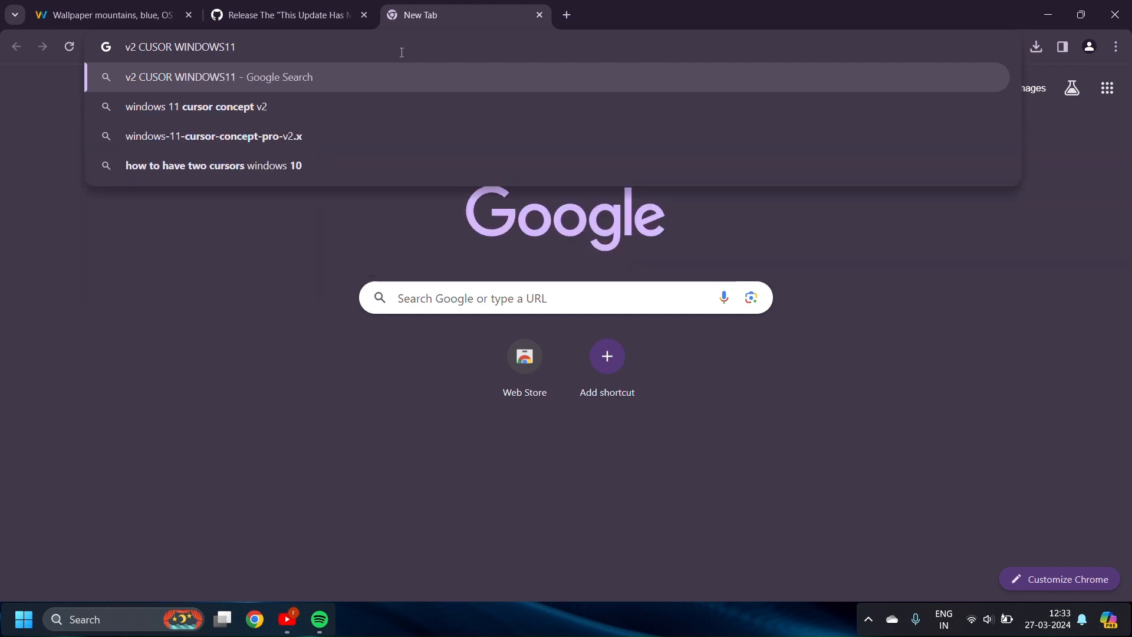
click(282, 109)
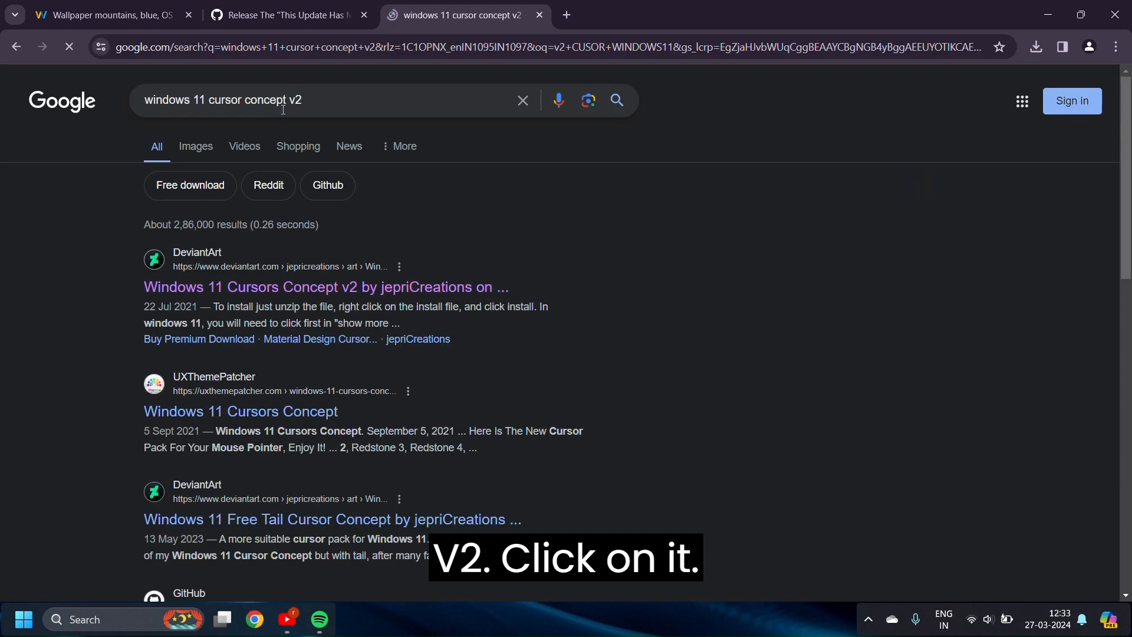
click(257, 286)
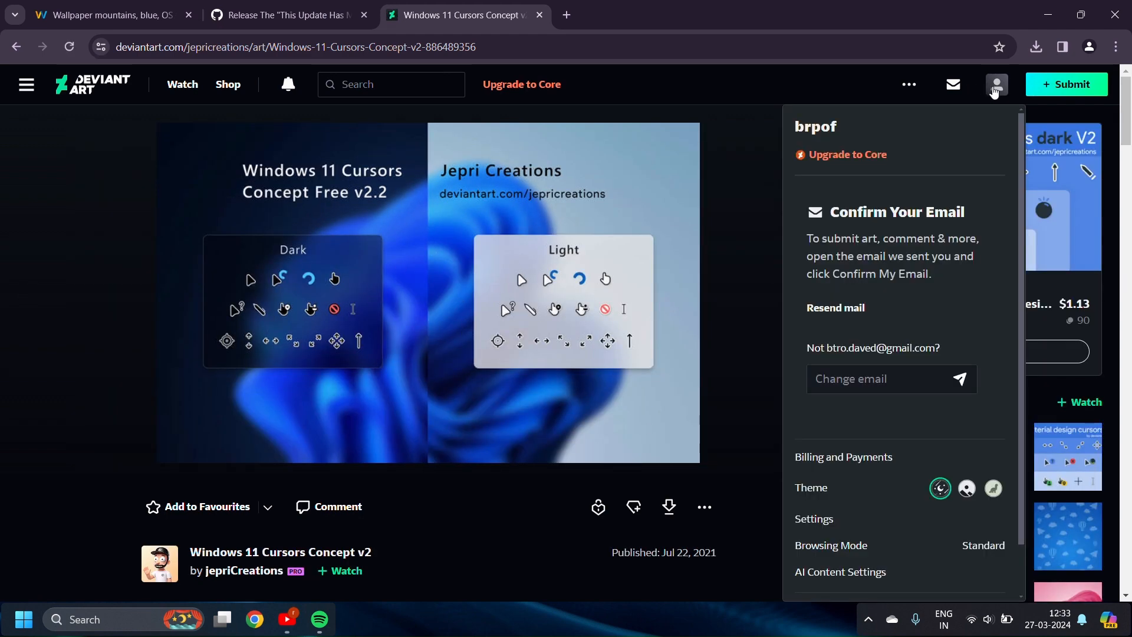
Download the Windows 11 Cursors Concept v2 pack and show the downloaded zip in its folder
click(668, 510)
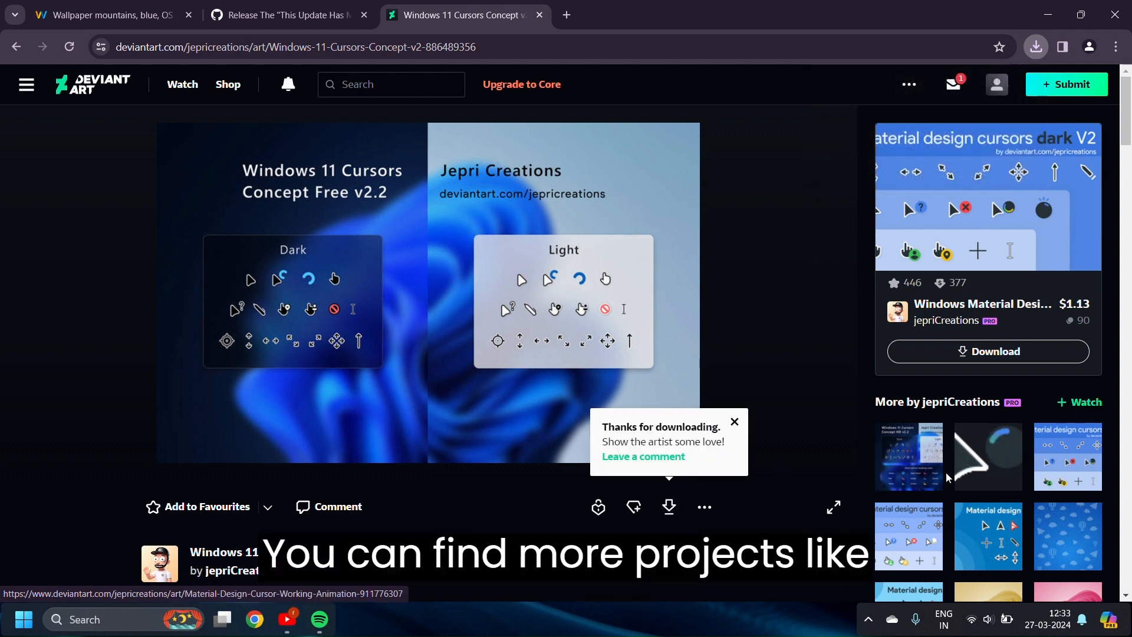
click(1033, 43)
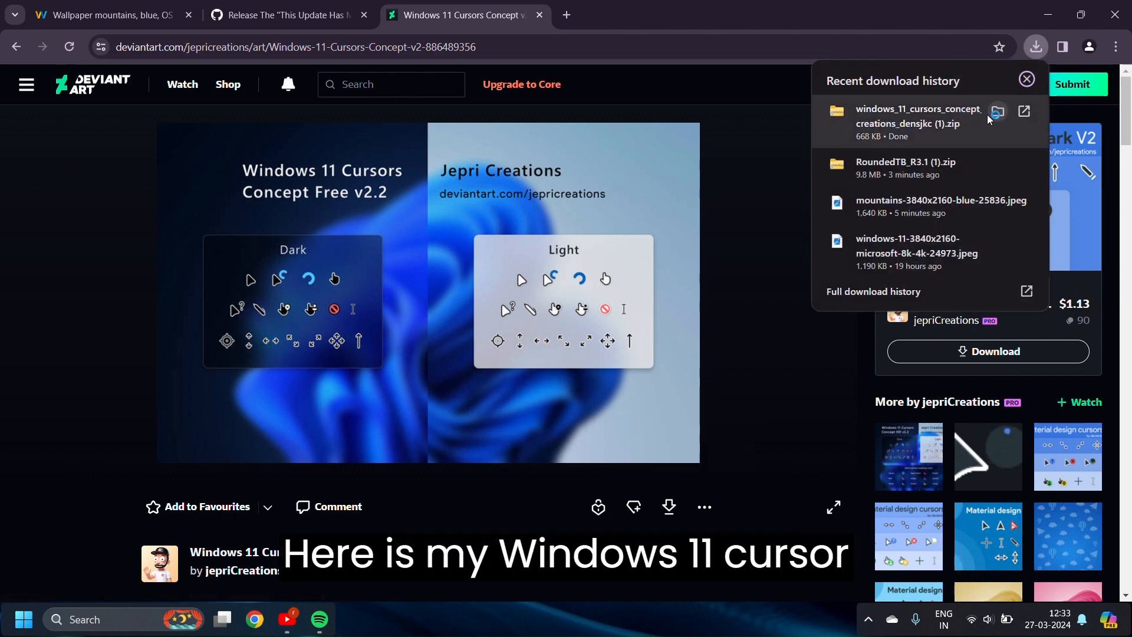
click(988, 112)
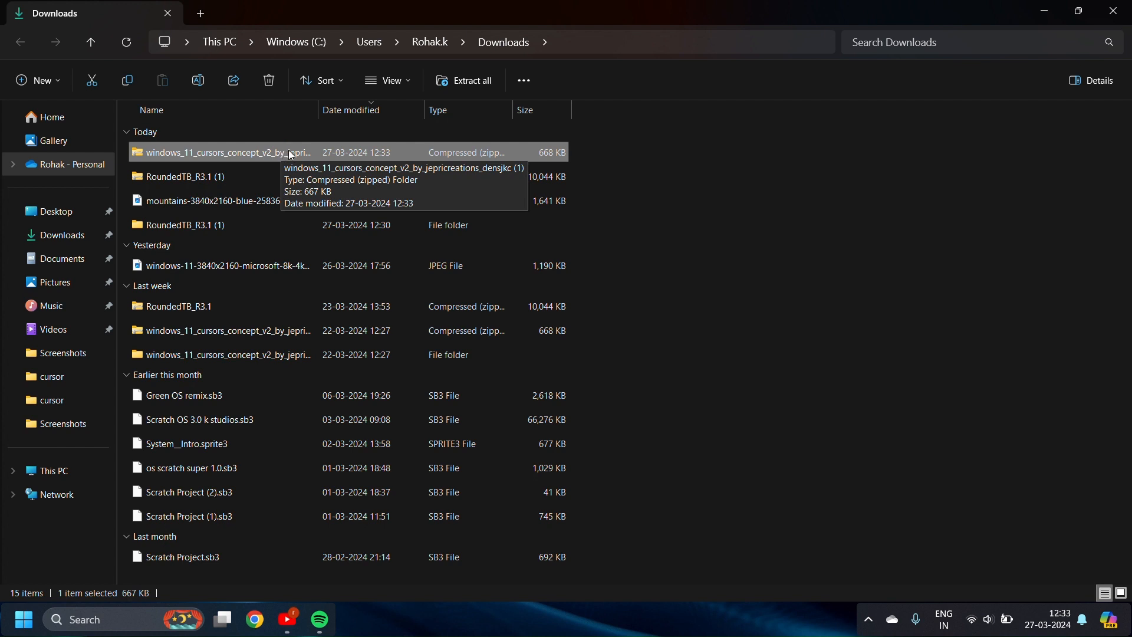
Extract the cursor zip into a THIS PC folder inside the user folder
click(464, 81)
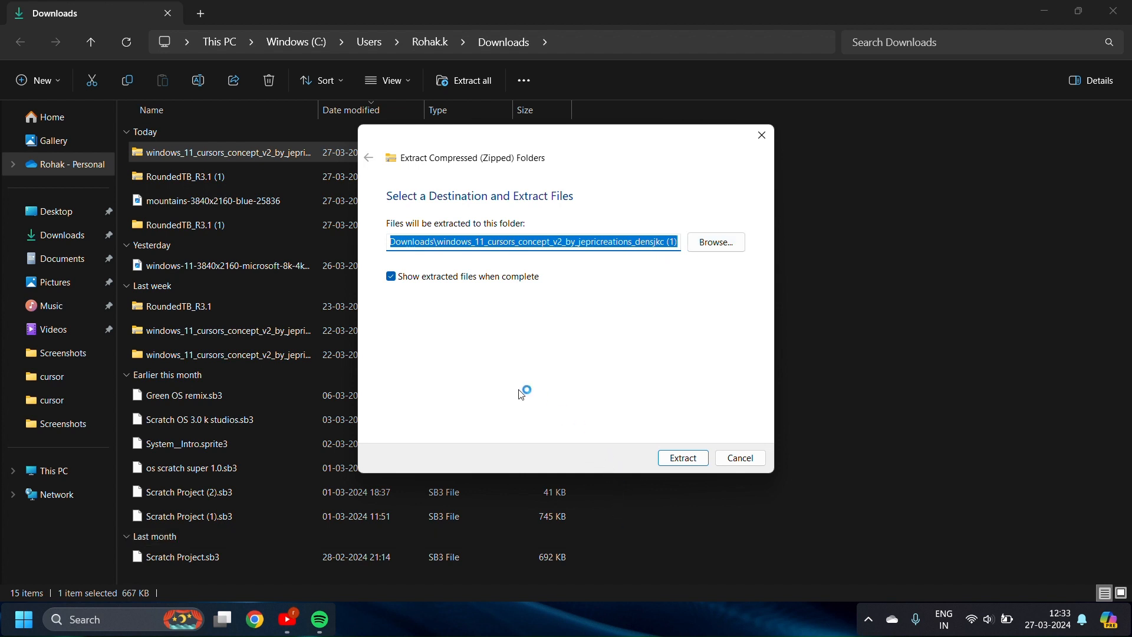
click(433, 242)
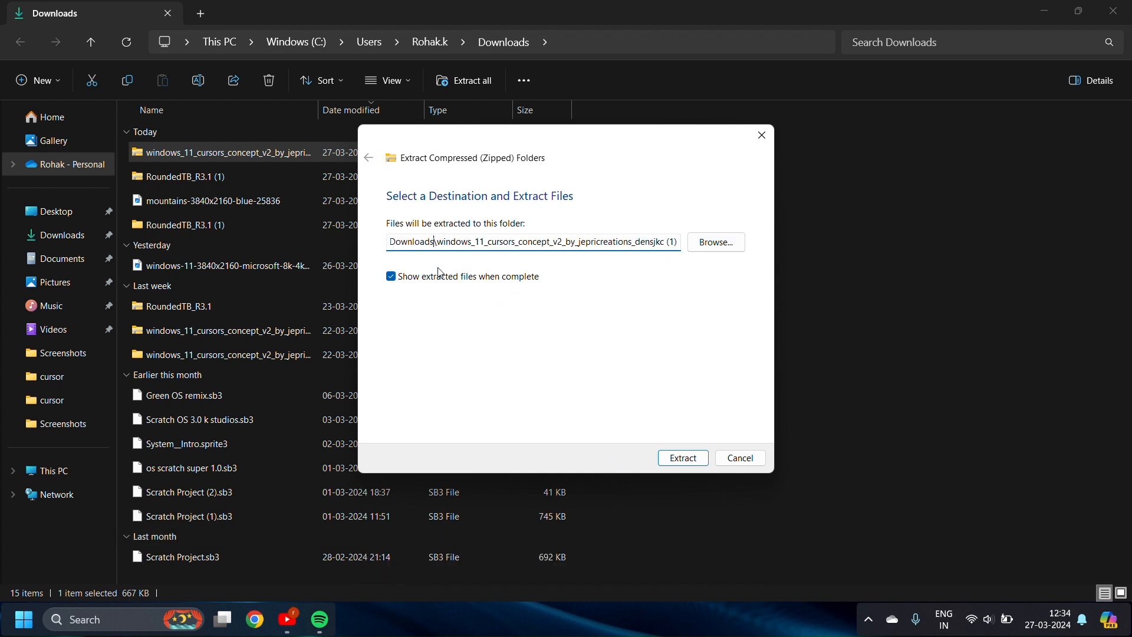
key(BackSpace)
key(BackSpace)
key(BackSpace)
key(BackSpace)
key(BackSpace)
key(BackSpace)
key(BackSpace)
key(BackSpace)
key(BackSpace)
text(THIS )
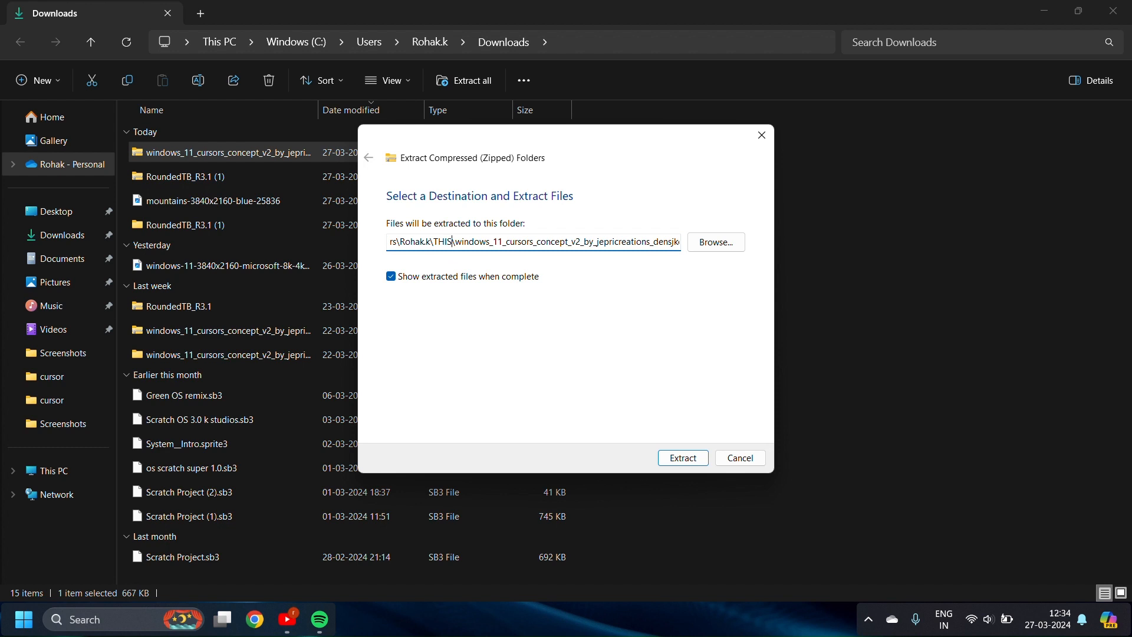
text(PC)
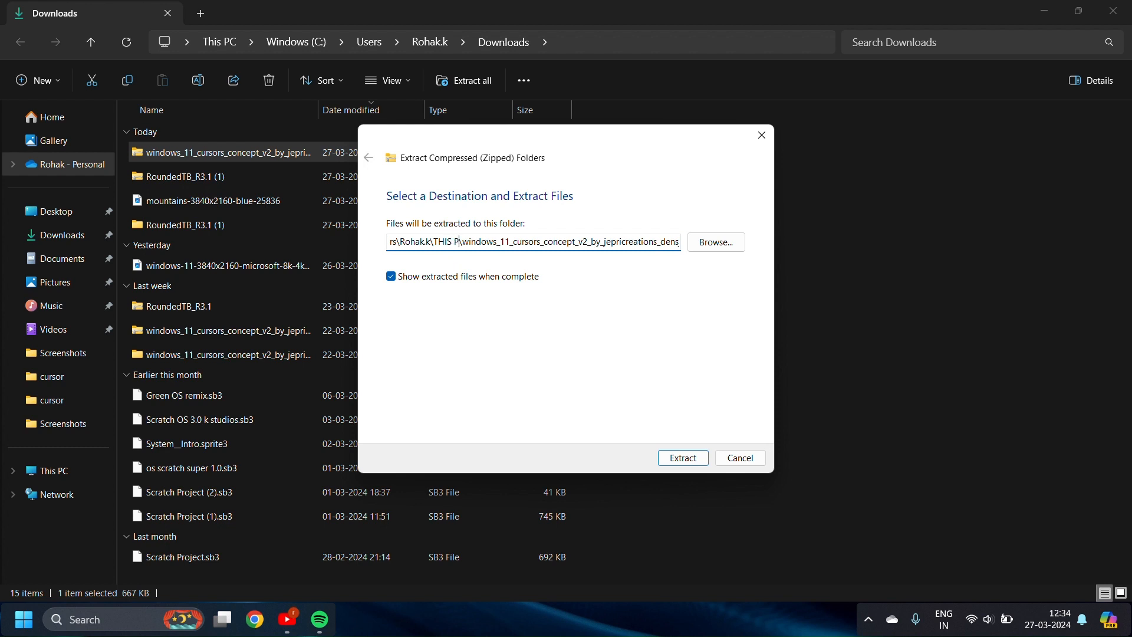
key(Return)
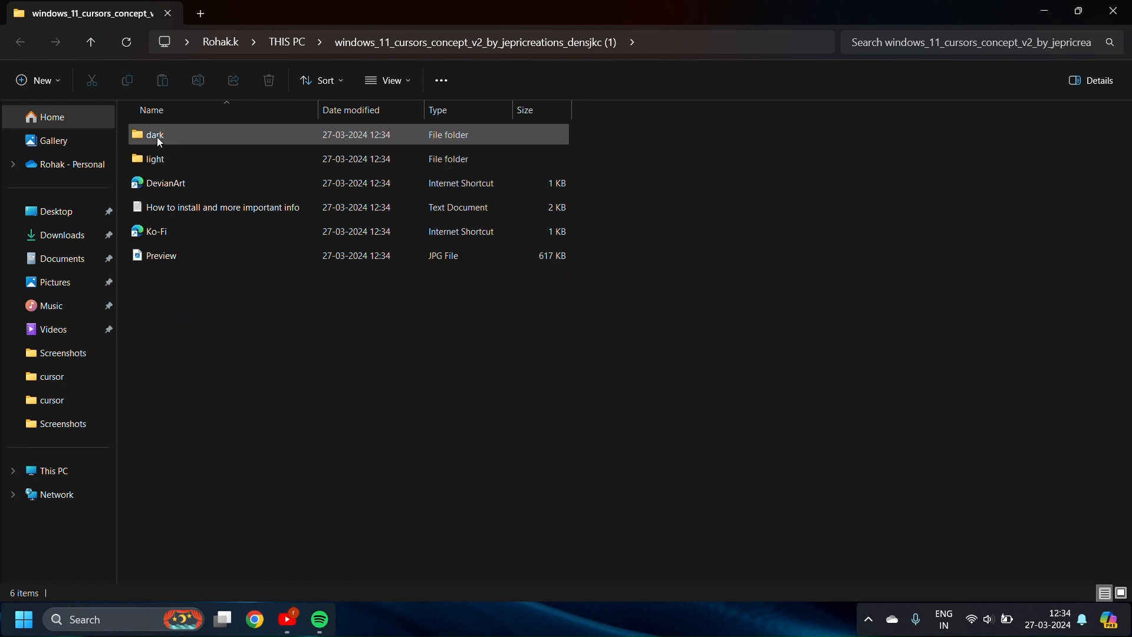
Open the light variant's cursor folder
mouse_move(159, 142)
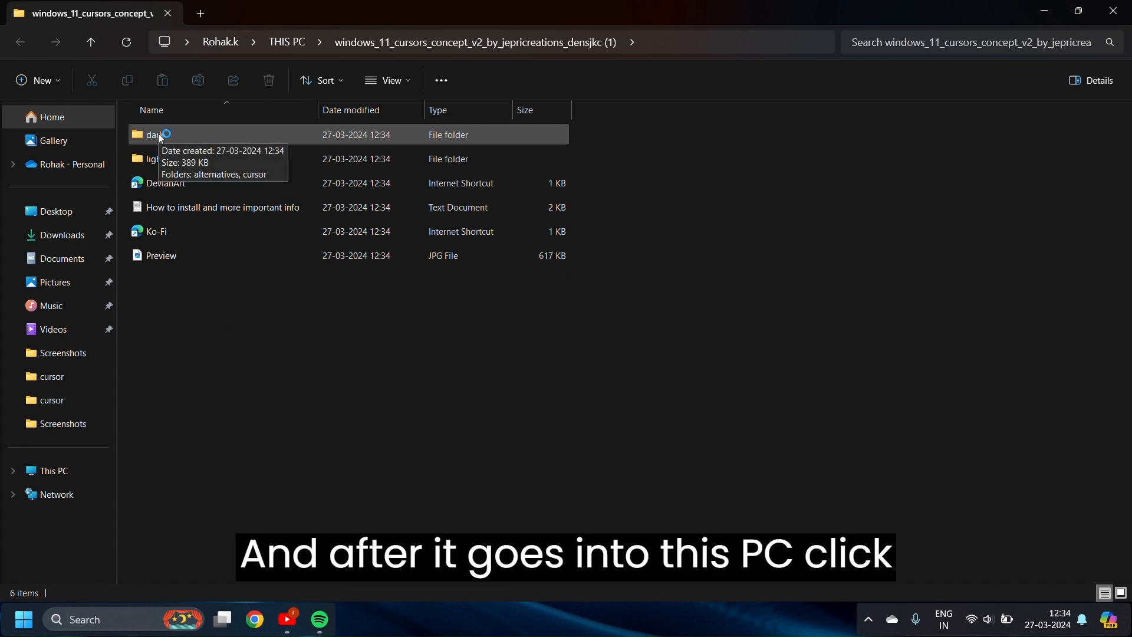
click(160, 162)
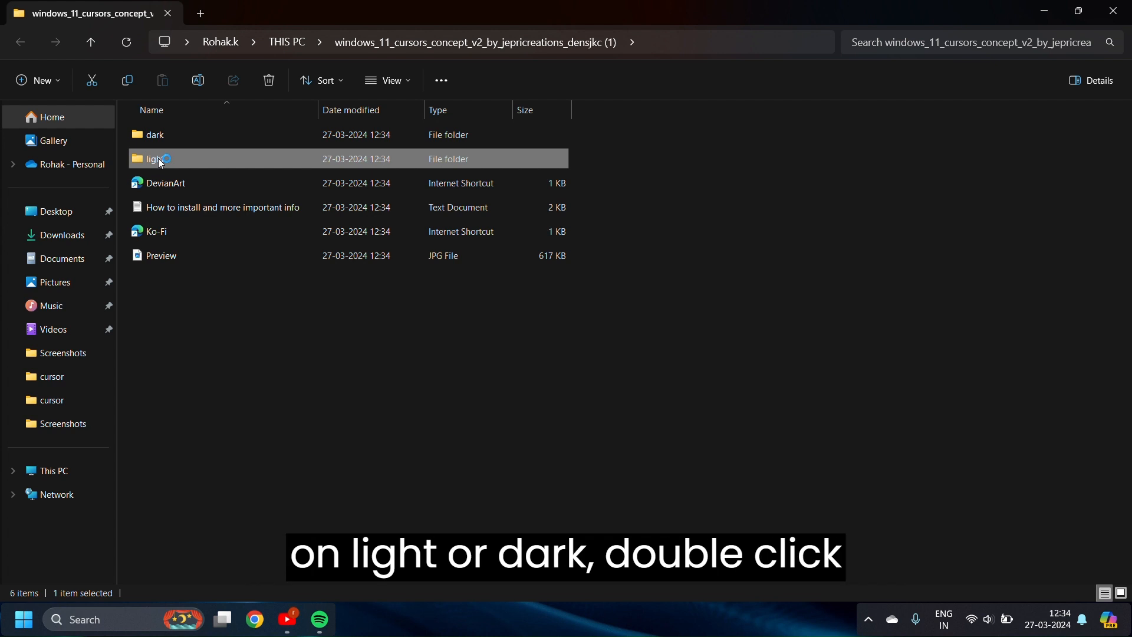
double_click(161, 164)
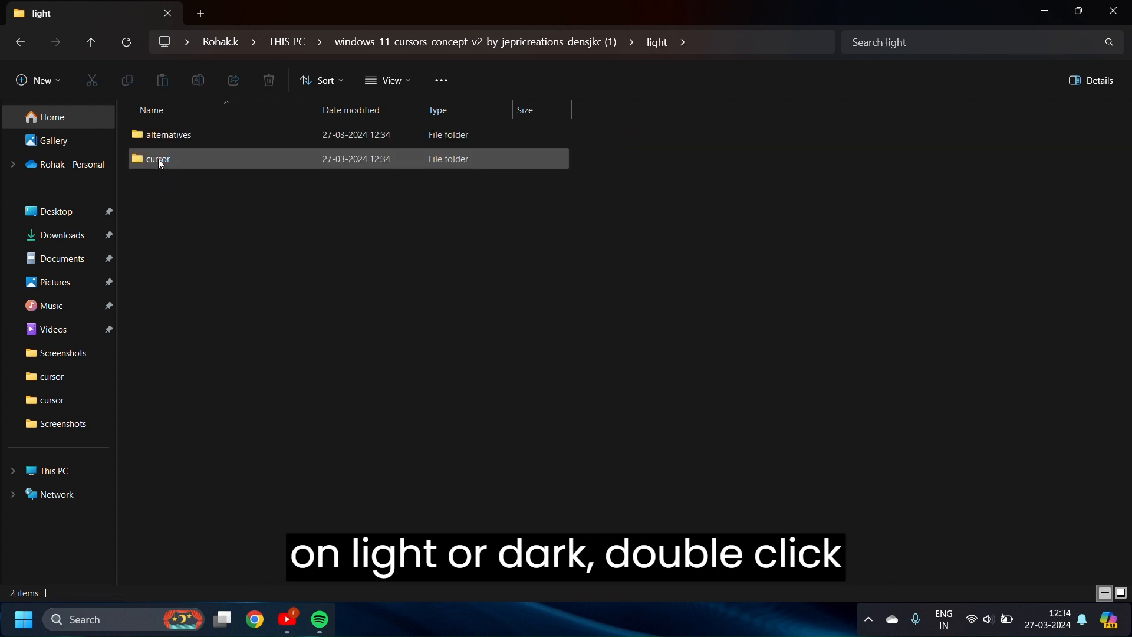
double_click(191, 160)
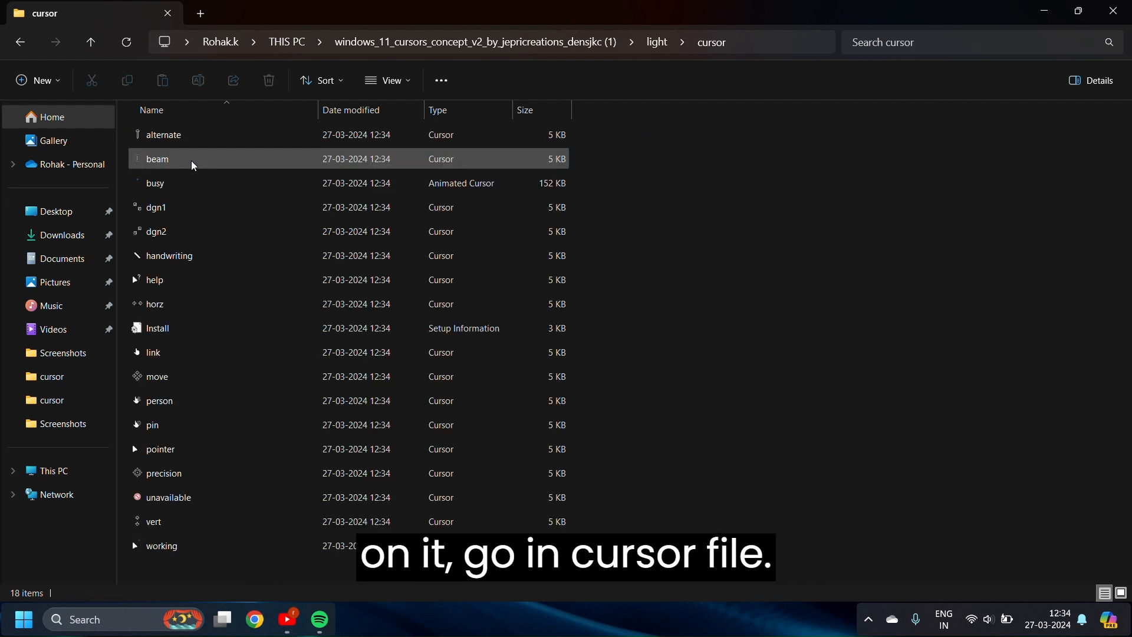
Open the Install file in Notepad, then close Notepad without saving
right_click(203, 328)
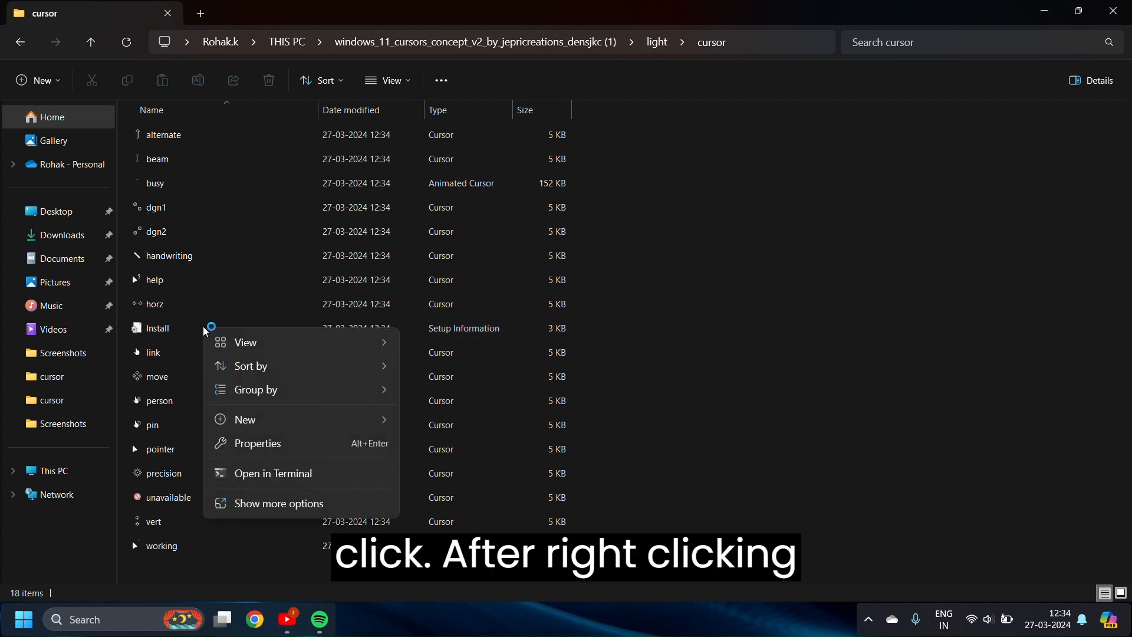
click(278, 504)
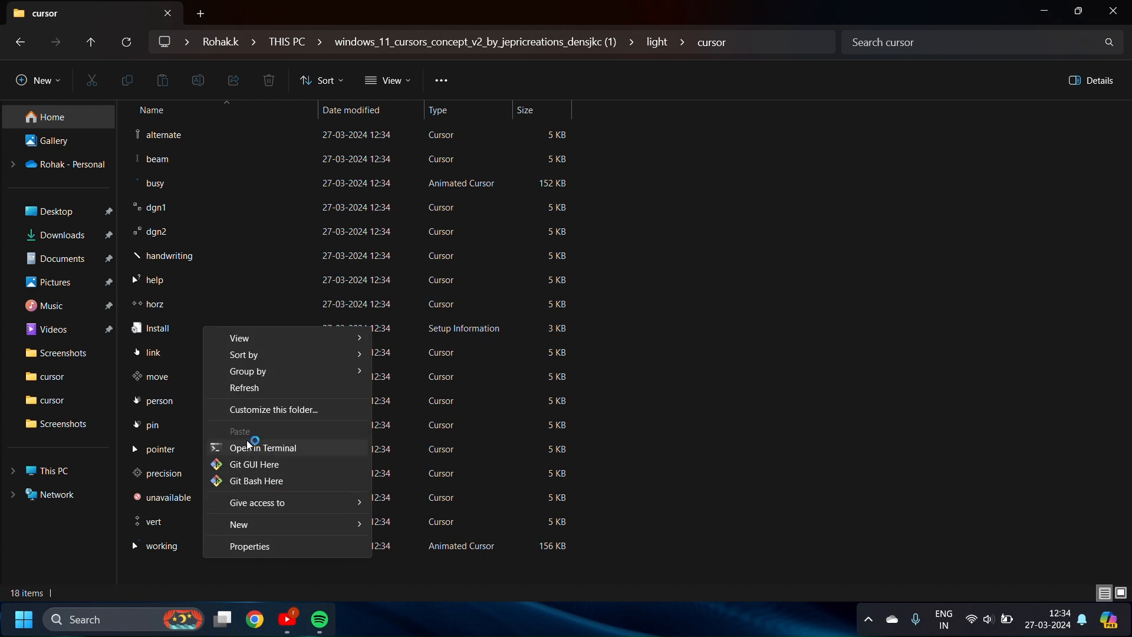
double_click(159, 331)
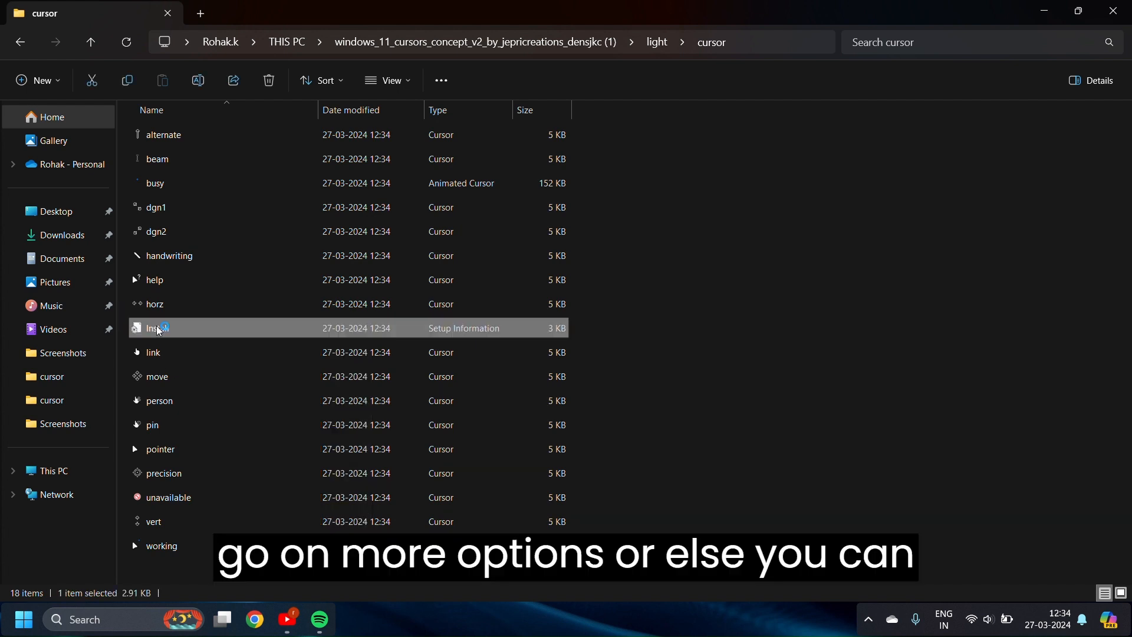
click(602, 330)
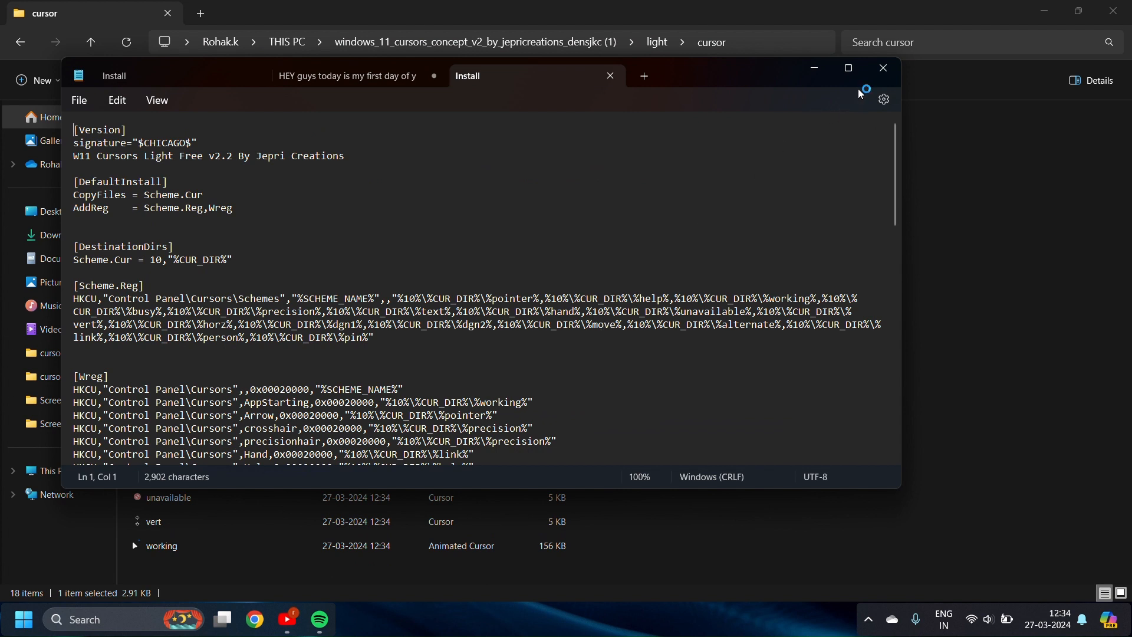
click(882, 71)
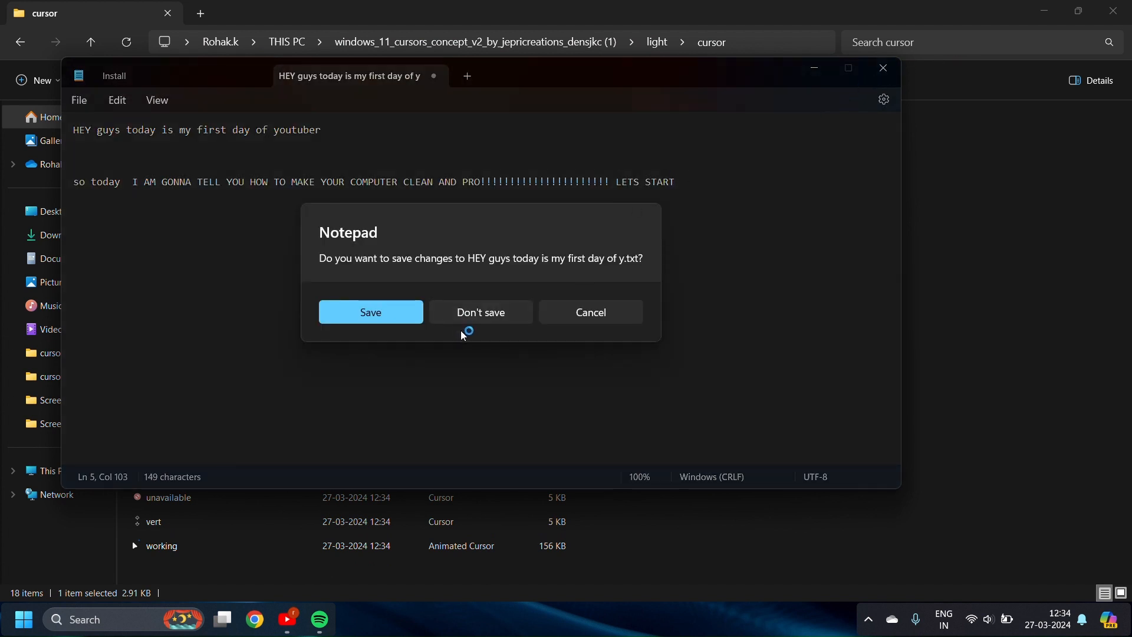
click(468, 314)
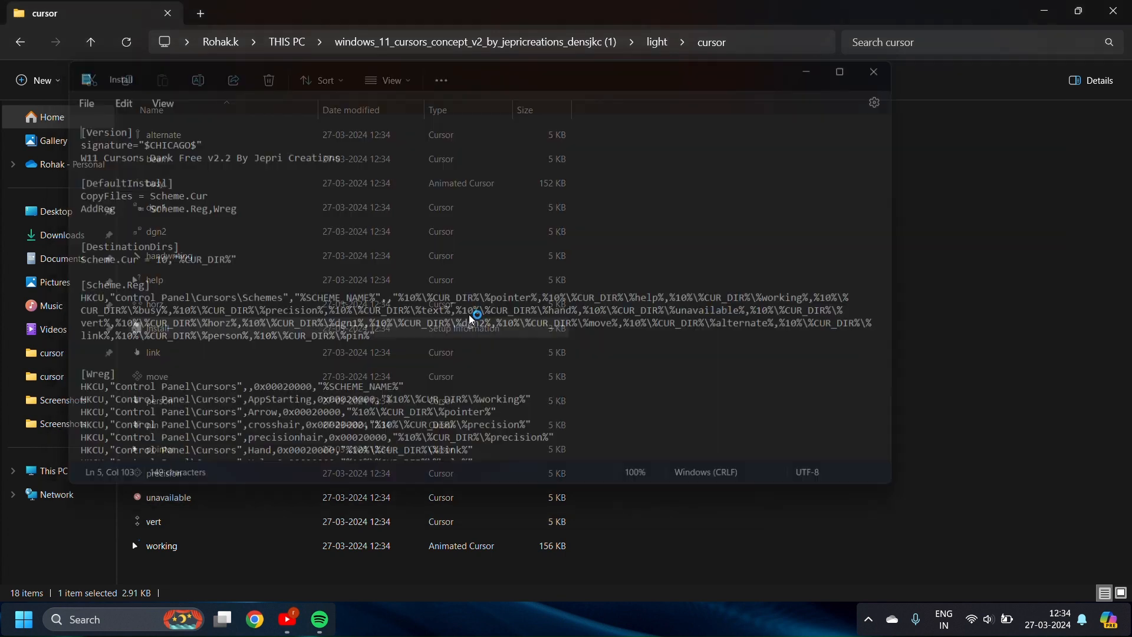
Install the light cursor scheme from the Install file, allowing it to open past the security warning
right_click(194, 330)
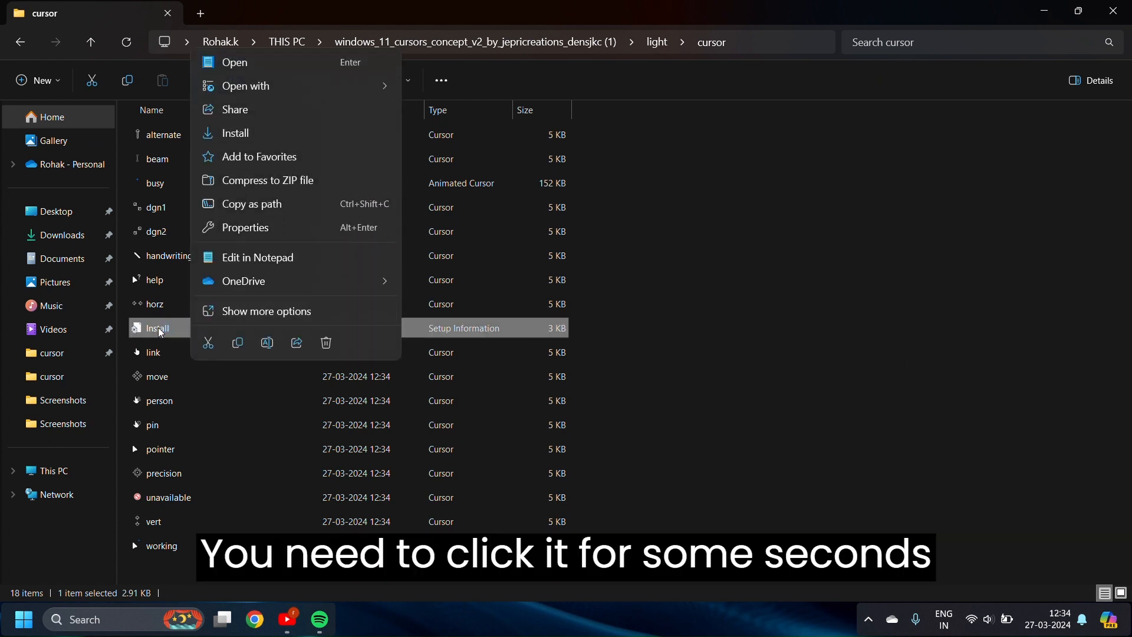
click(162, 330)
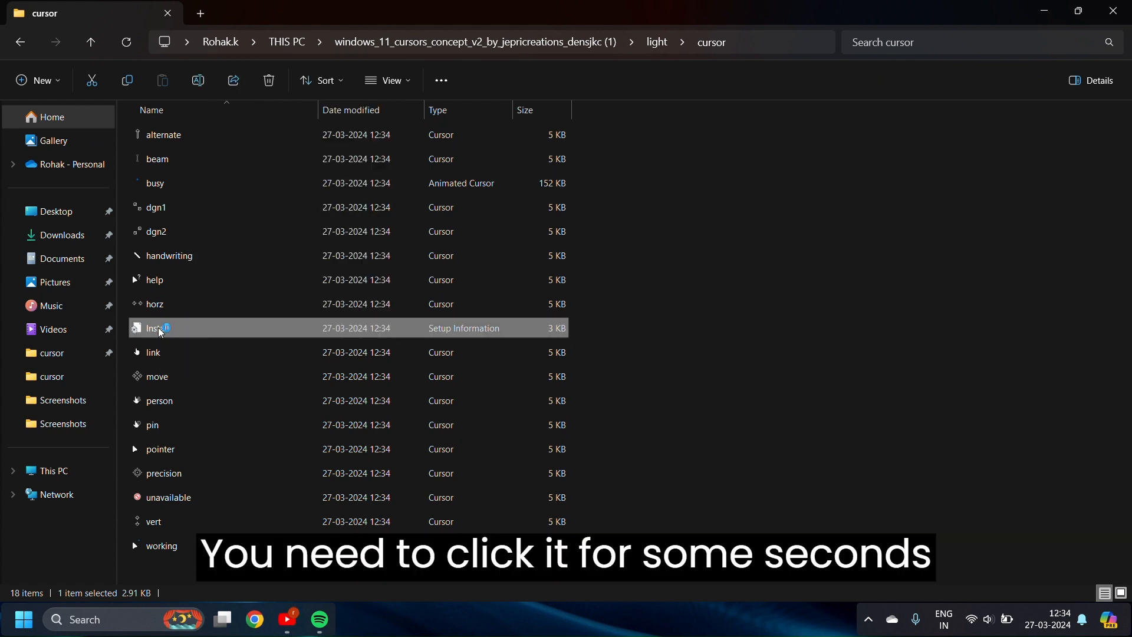
right_click(160, 331)
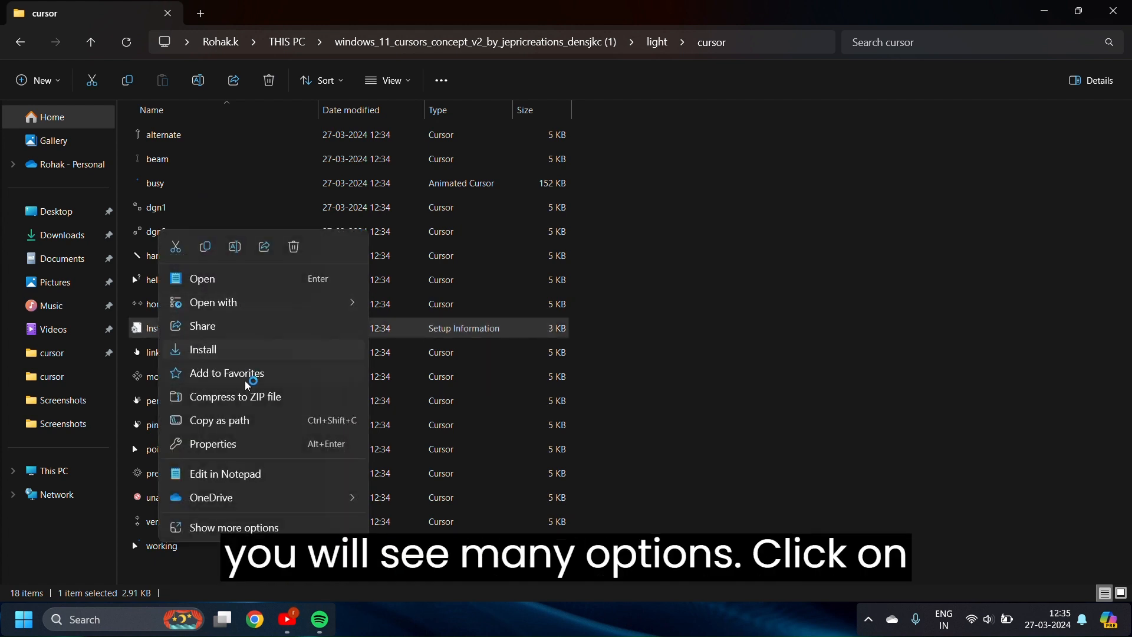
click(229, 350)
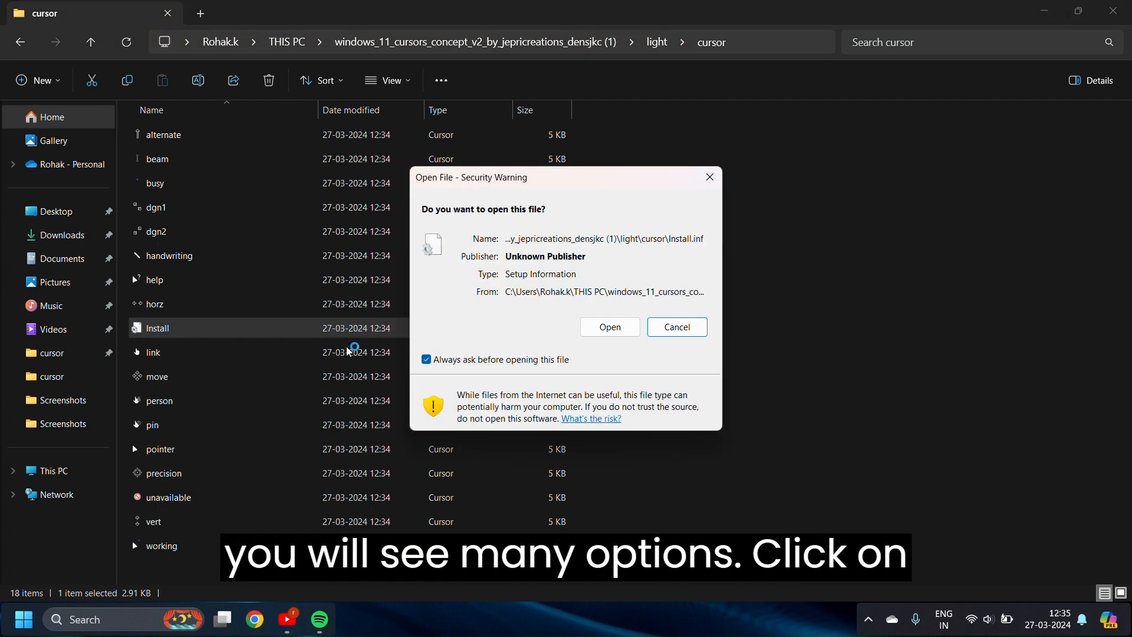
click(594, 323)
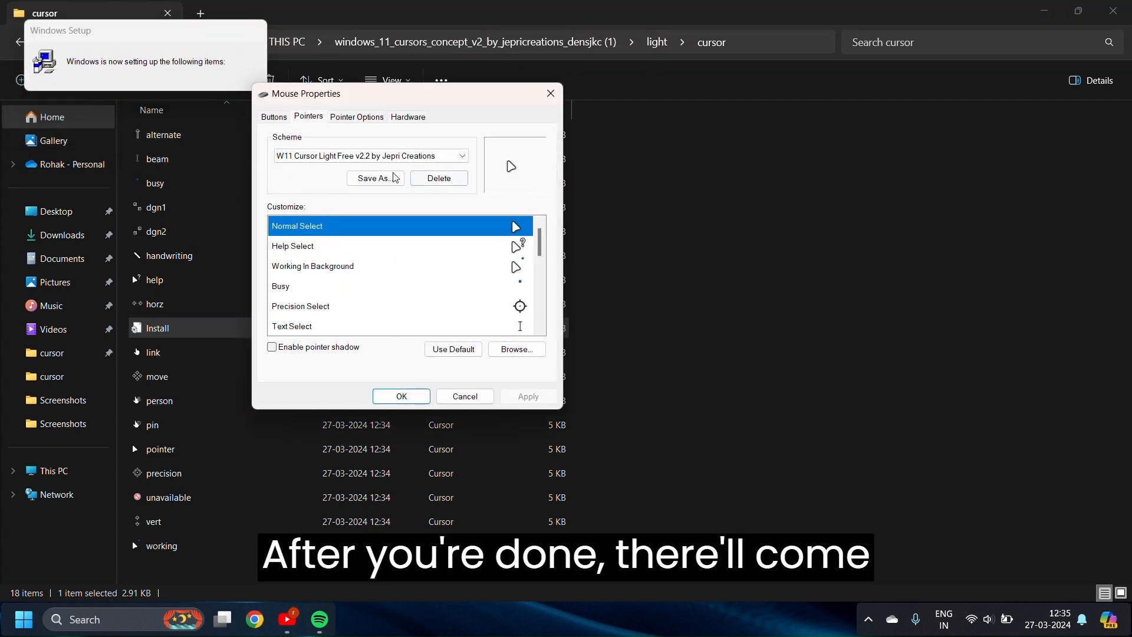
Save the W11 Cursor Light Free v2.2 scheme under its existing name, replacing the original
click(375, 178)
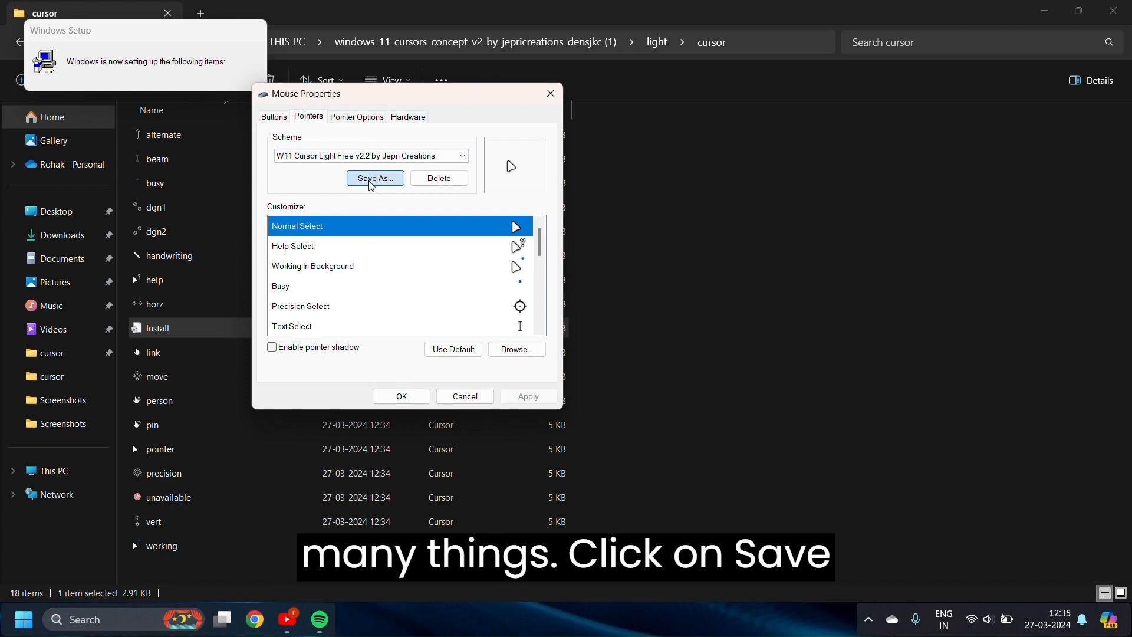
click(589, 255)
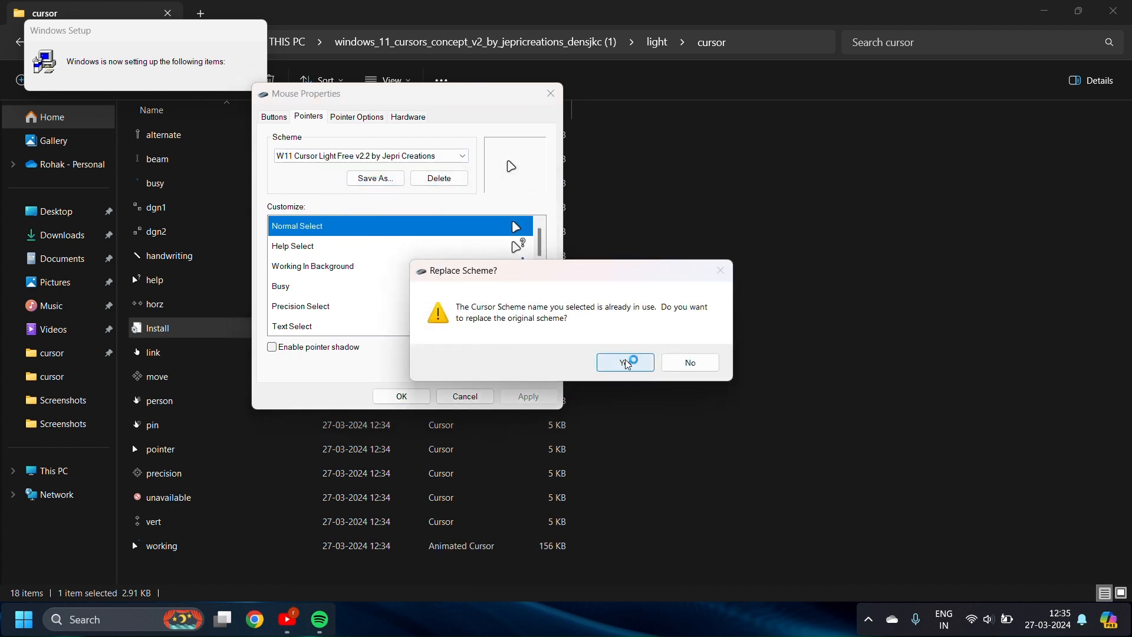
click(624, 363)
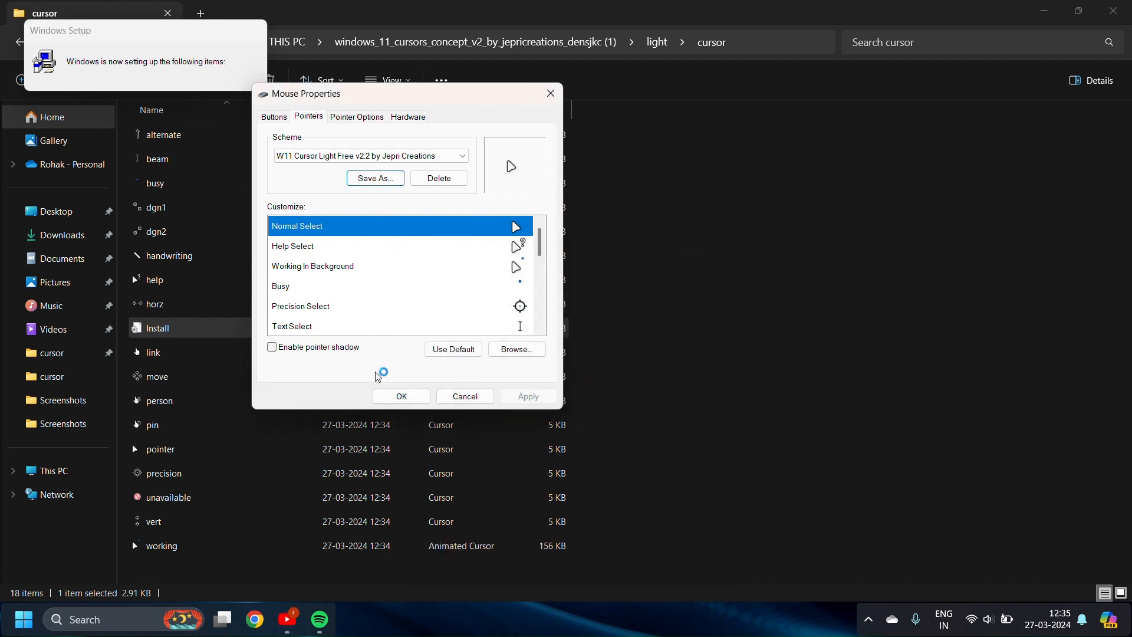
Enable pointer shadow, apply, and close the Mouse Properties dialog
click(395, 400)
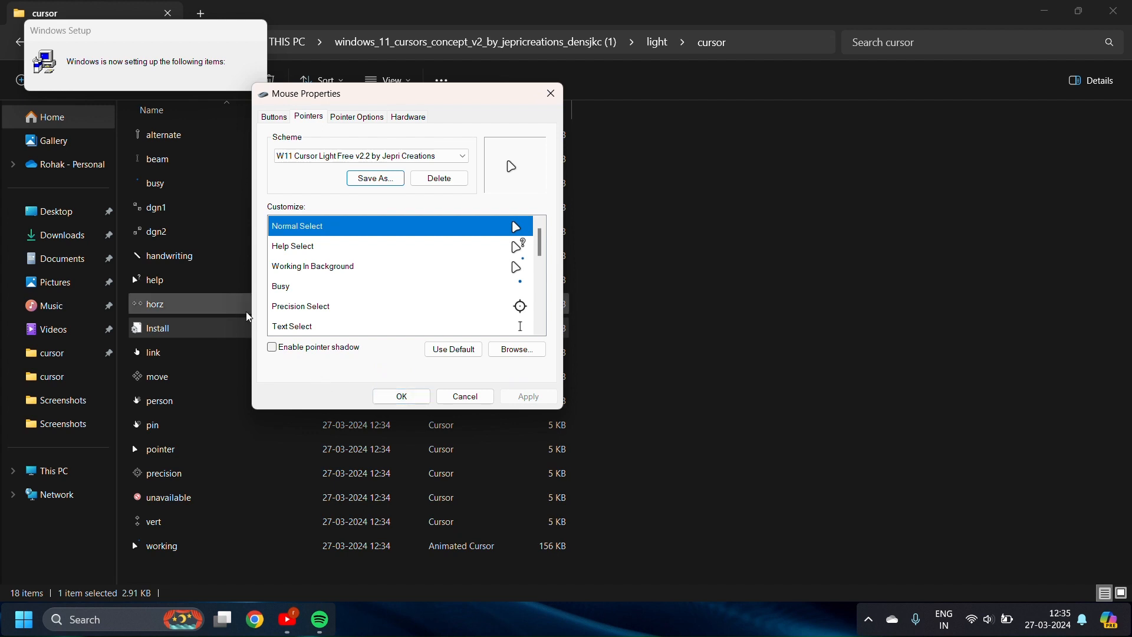
click(272, 347)
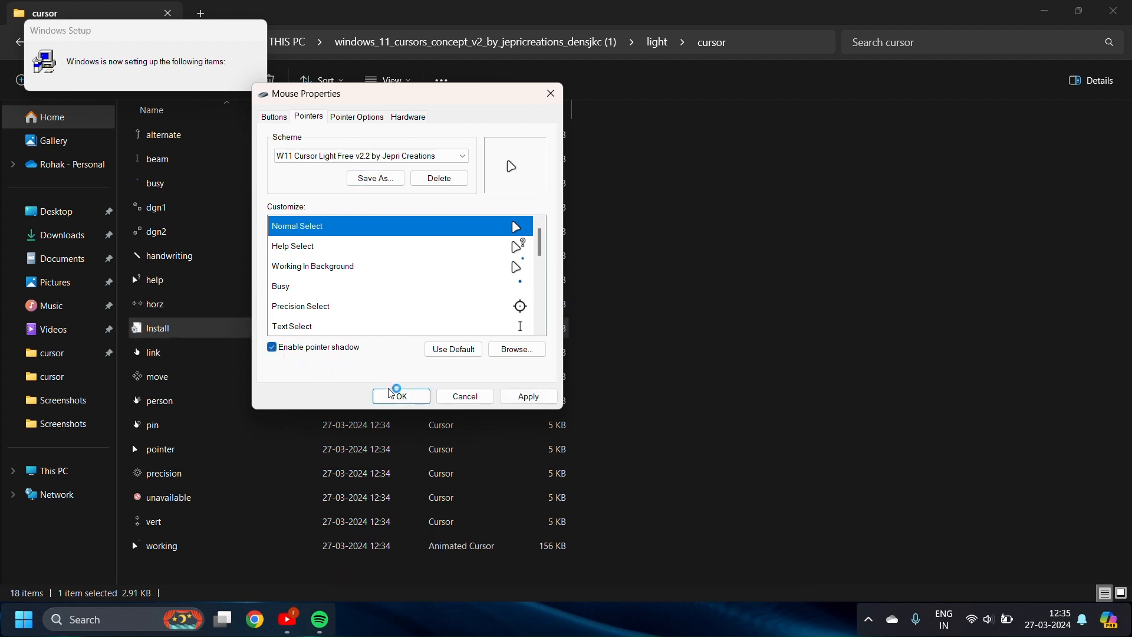
click(527, 396)
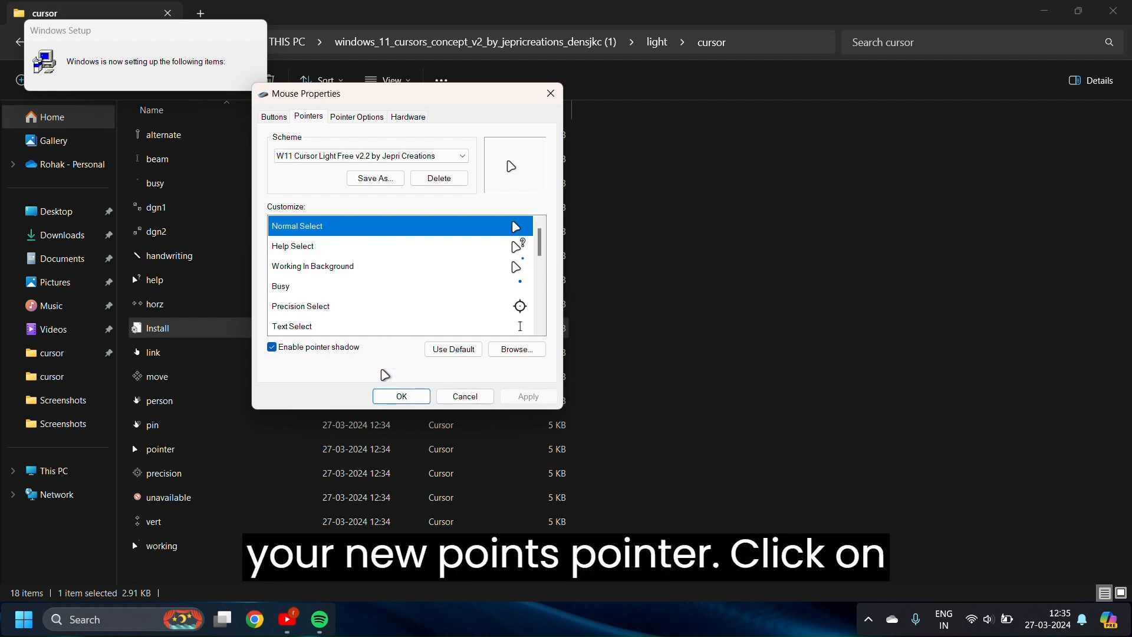
click(395, 397)
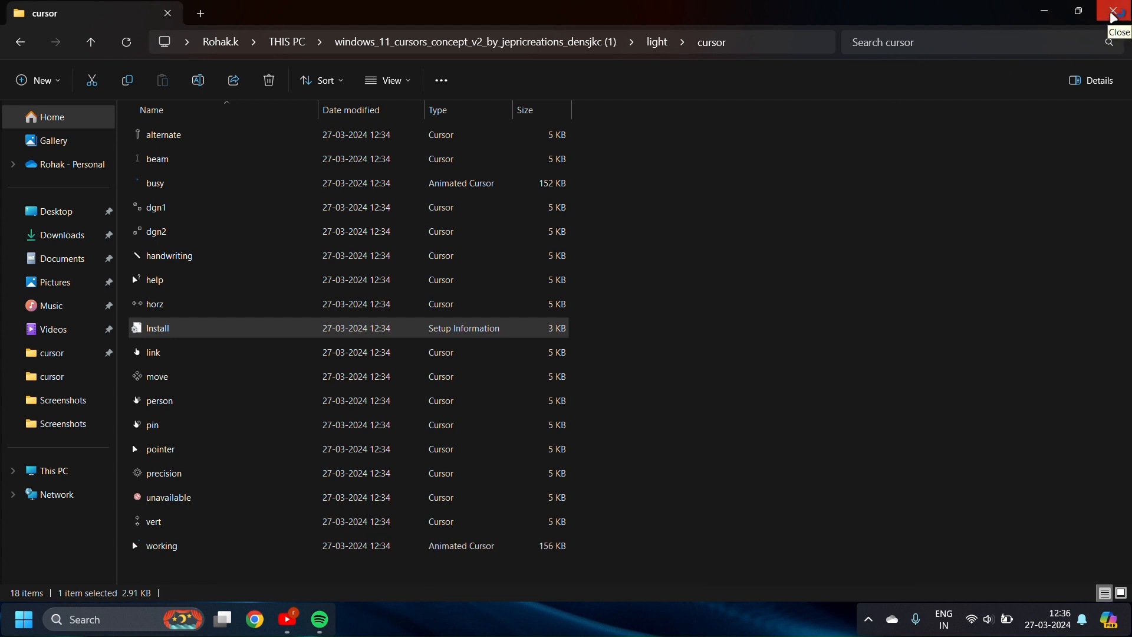
Close the cursor folder, the Downloads window, and the browser
click(1113, 13)
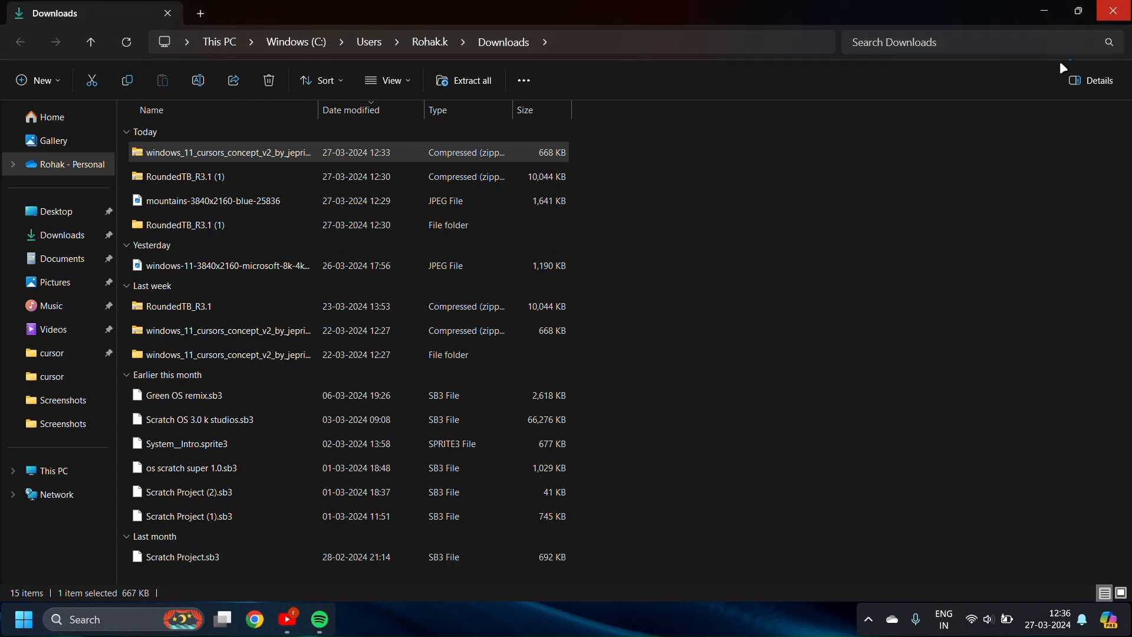
click(1113, 13)
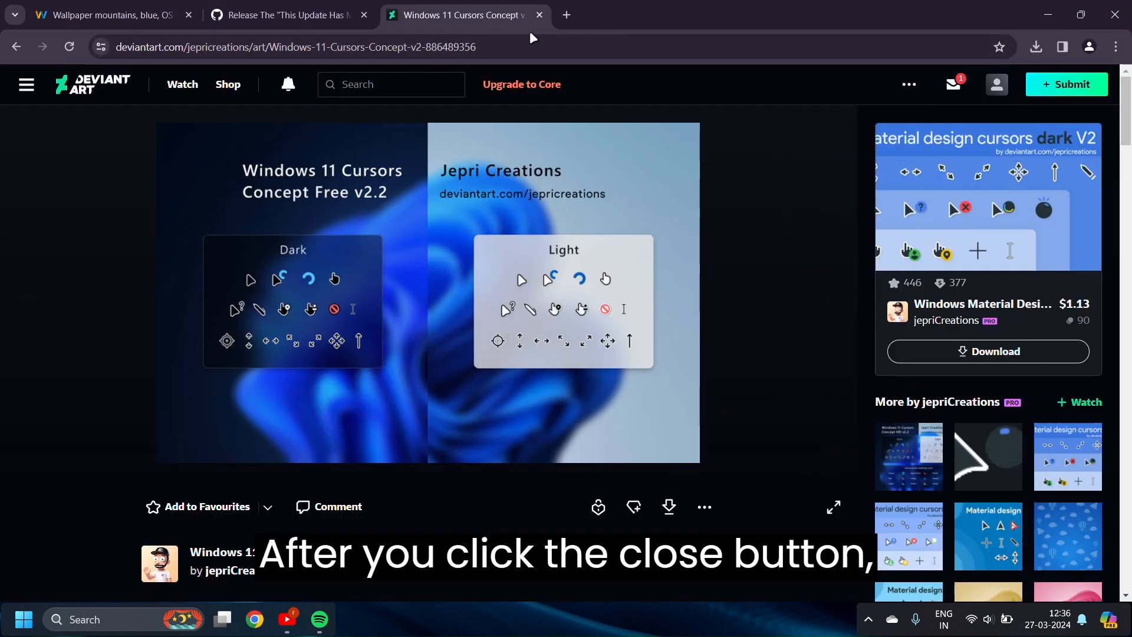
click(1114, 15)
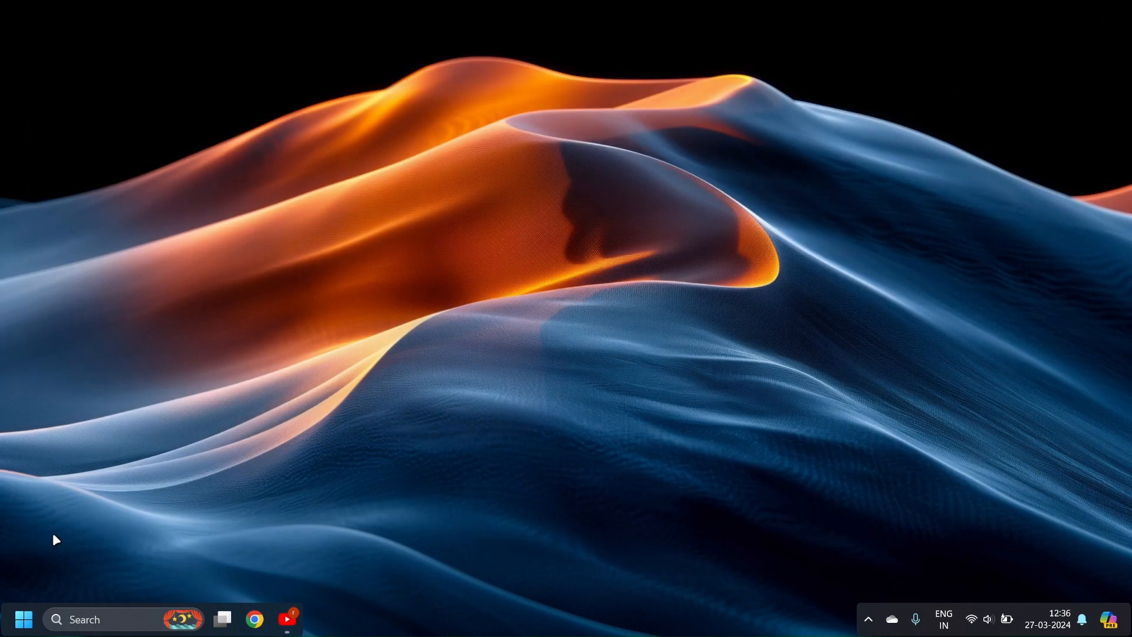